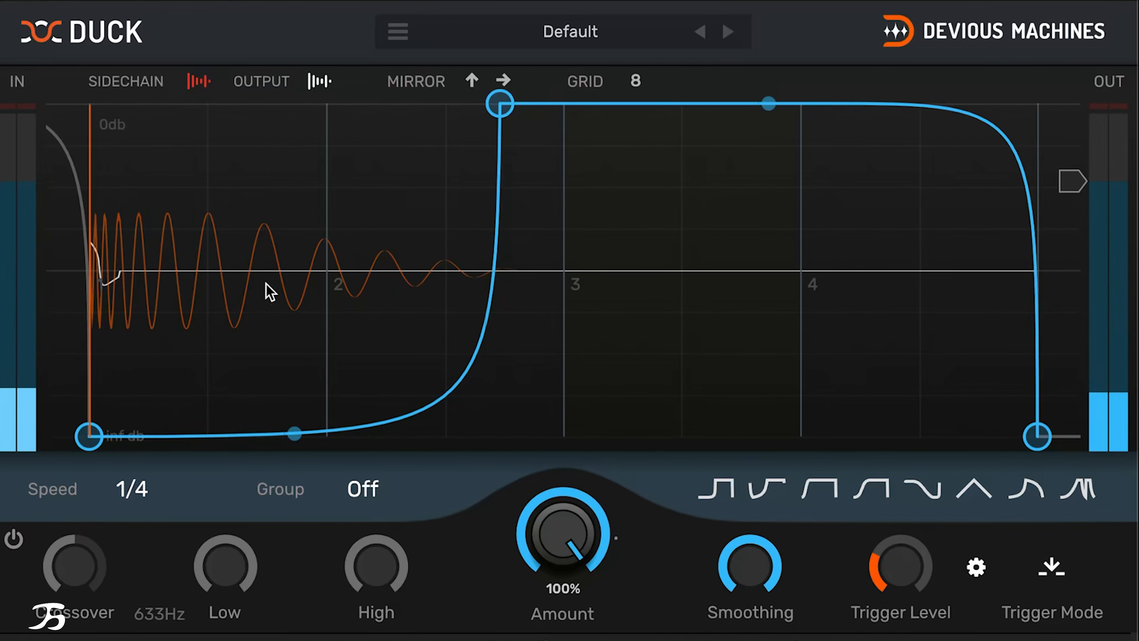
Step: Add a point to Duck's volume curve just before the end of beat 4, placed at the -inf dB level
double_click(1019, 281)
left_click_drag(1019, 281, 994, 469)
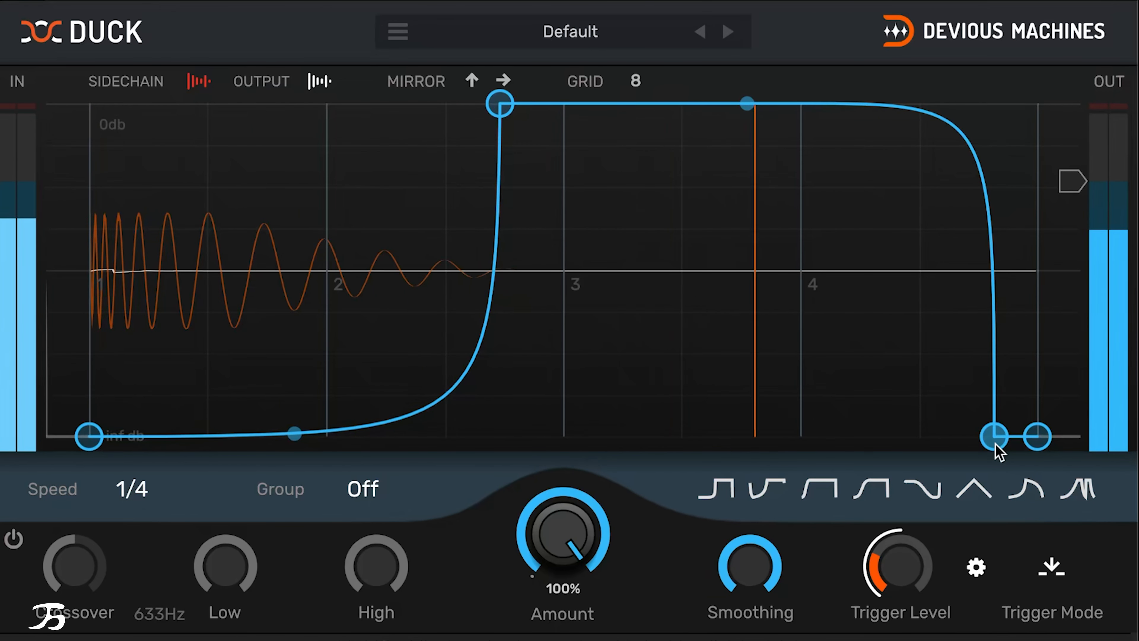
left_click_drag(992, 445, 1003, 446)
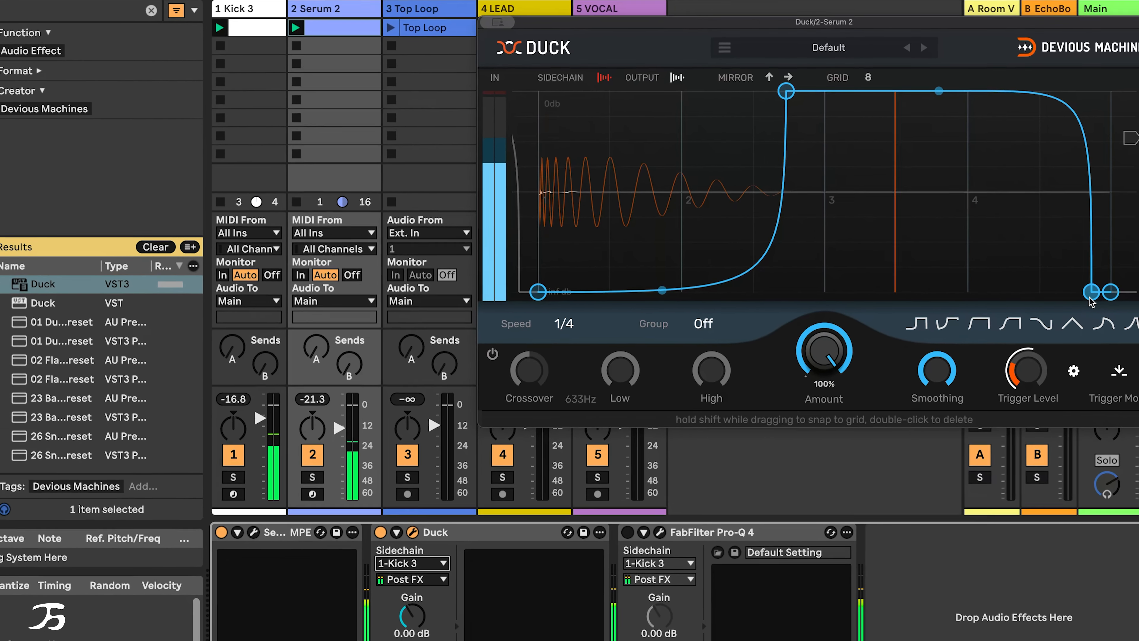
Step: Open the FabFilter Pro-Q 4 on the Serum 2 track and change its low band's shape to Bell
left_click(457, 503)
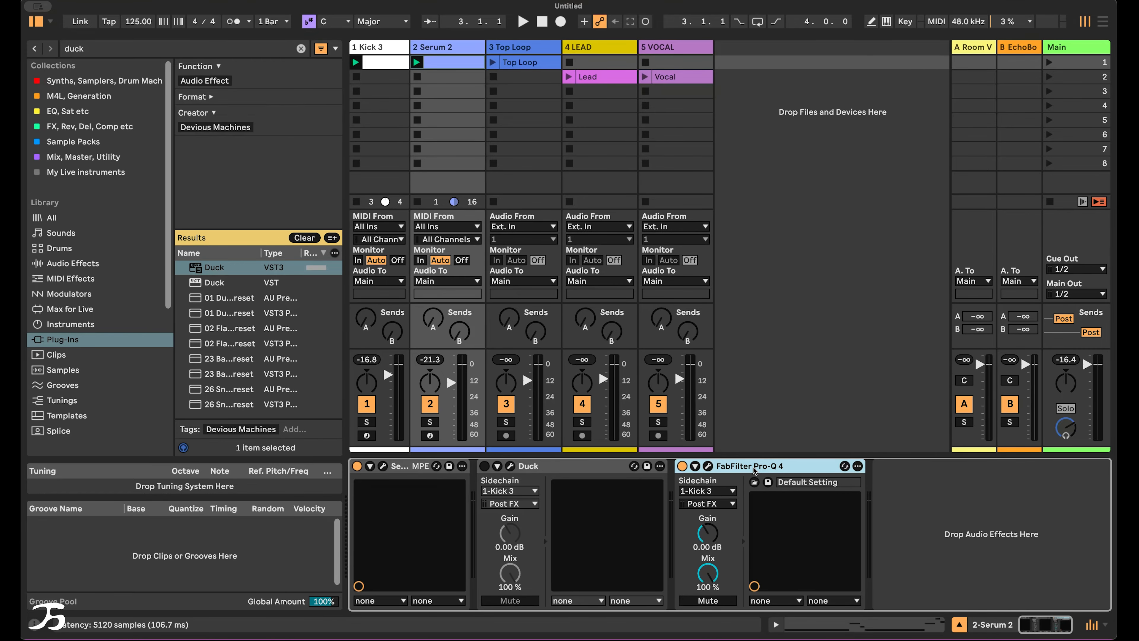
left_click(707, 466)
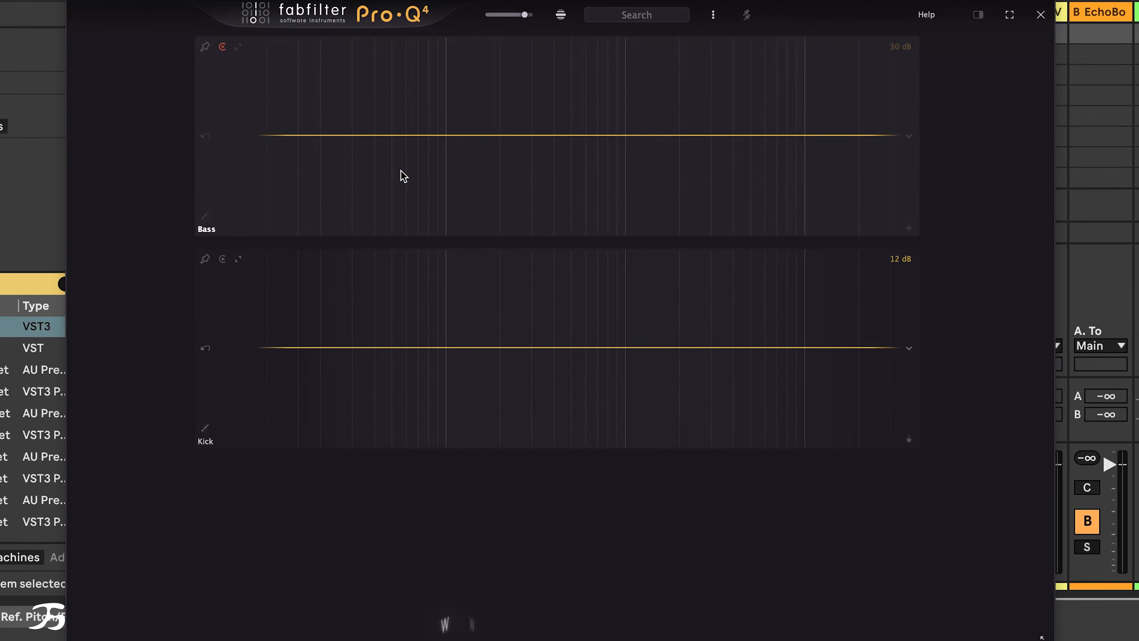
key("space")
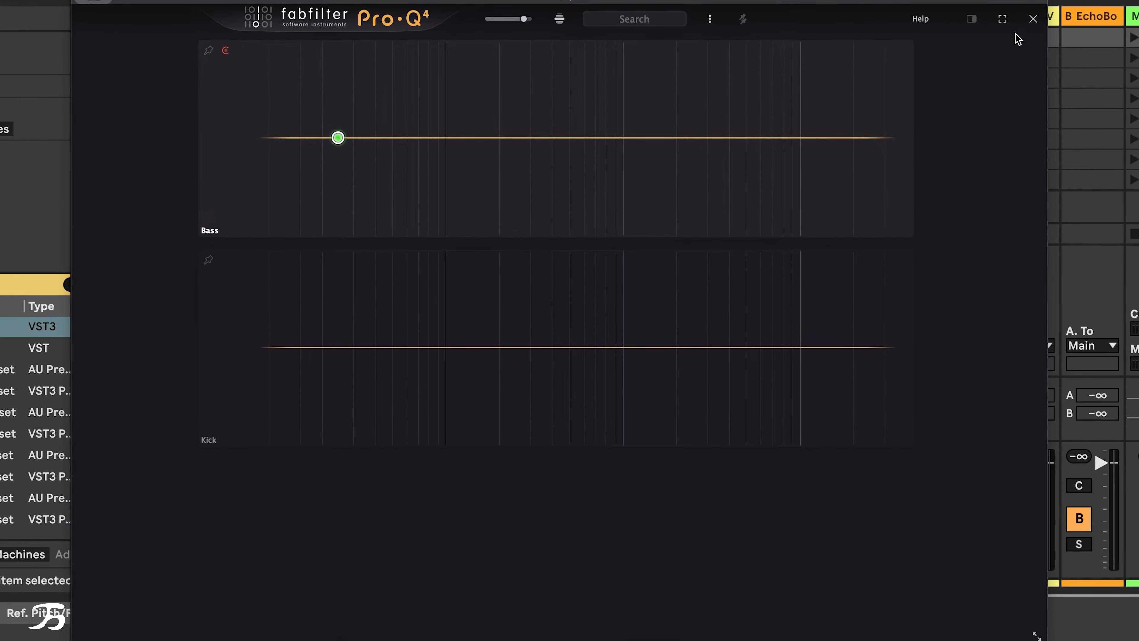
left_click(1031, 20)
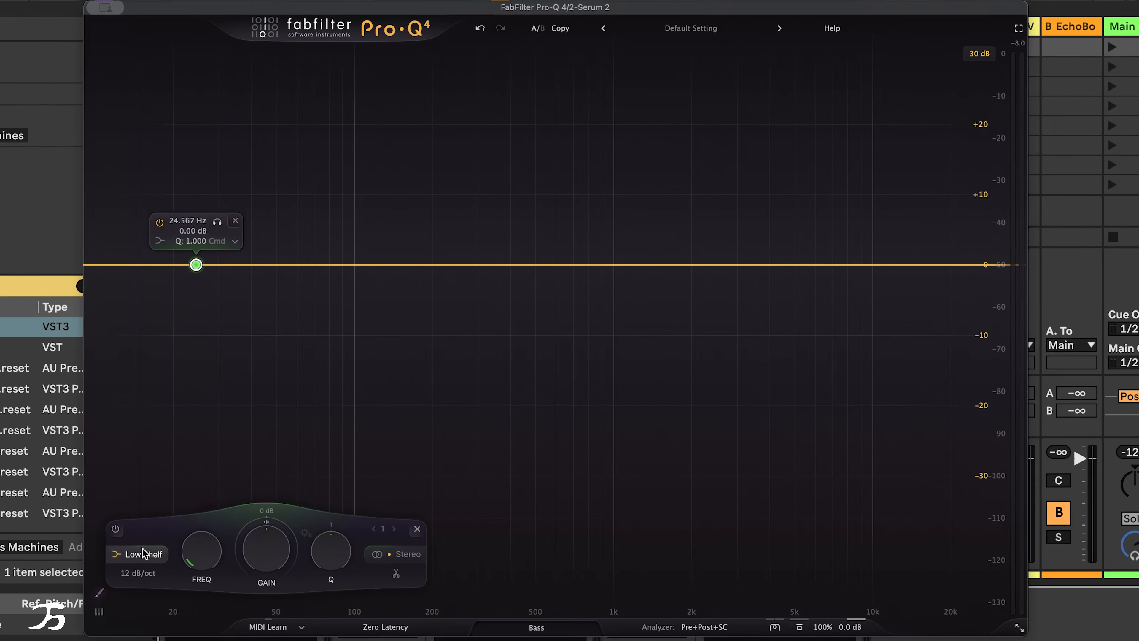
left_click(136, 554)
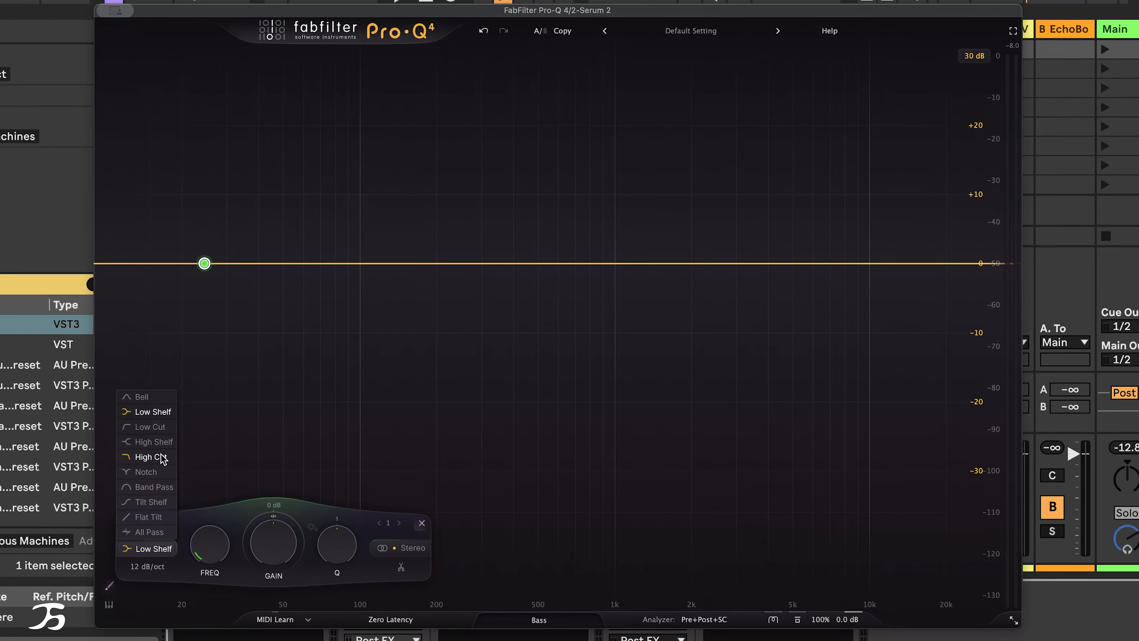
left_click(136, 399)
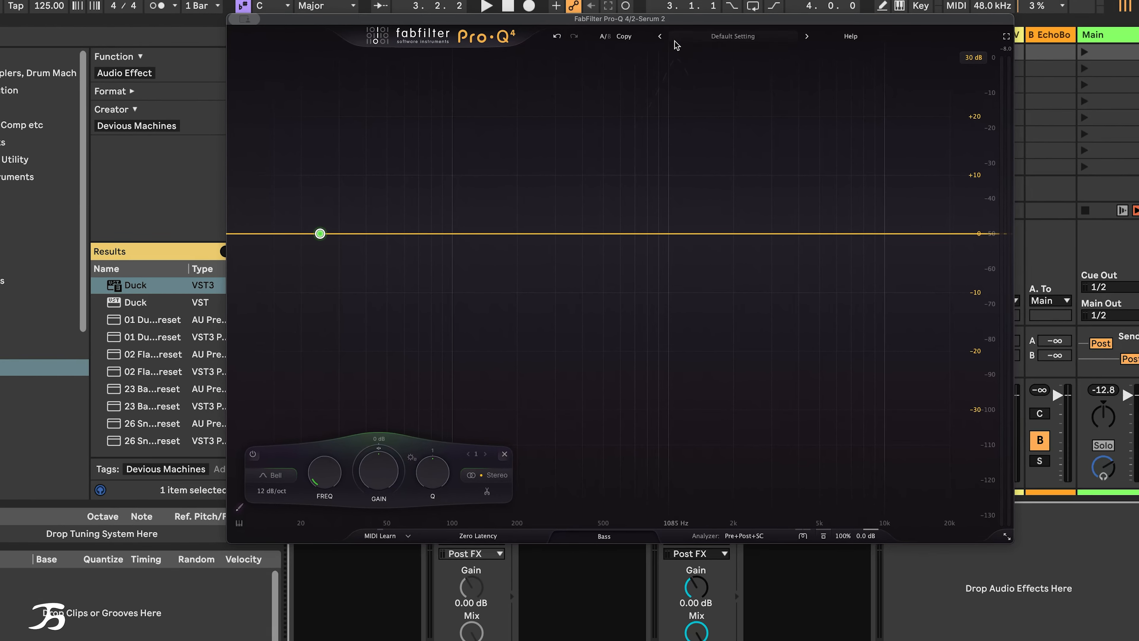
Step: Move the Pro-Q 4 window aside and use 1-Kick 3 as its sidechain source
left_click_drag(674, 21, 345, 13)
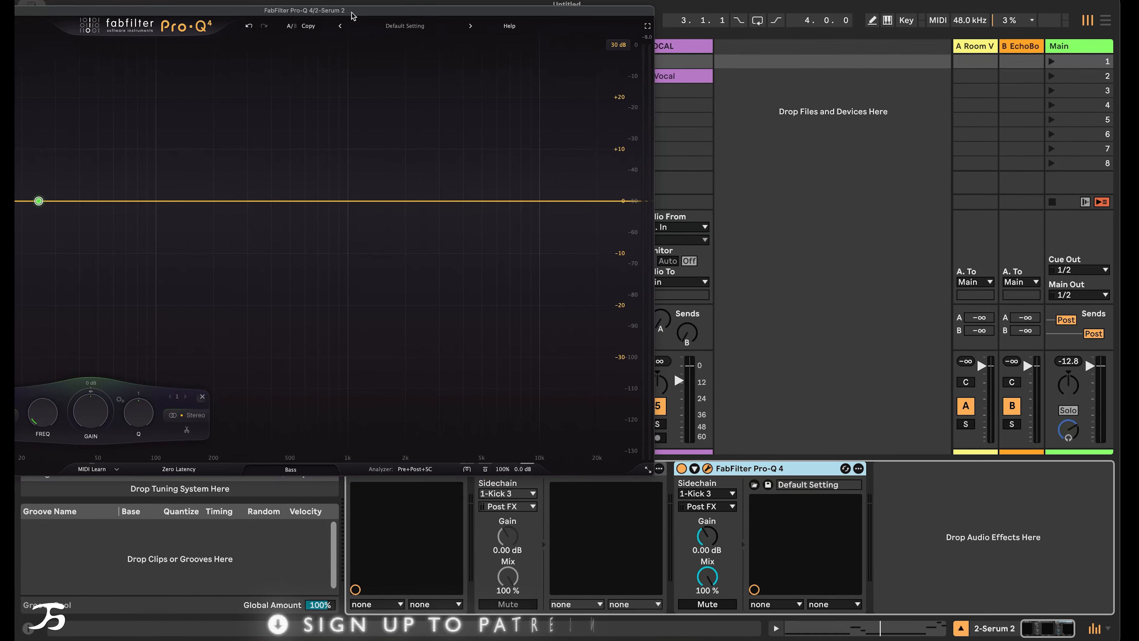
left_click(705, 501)
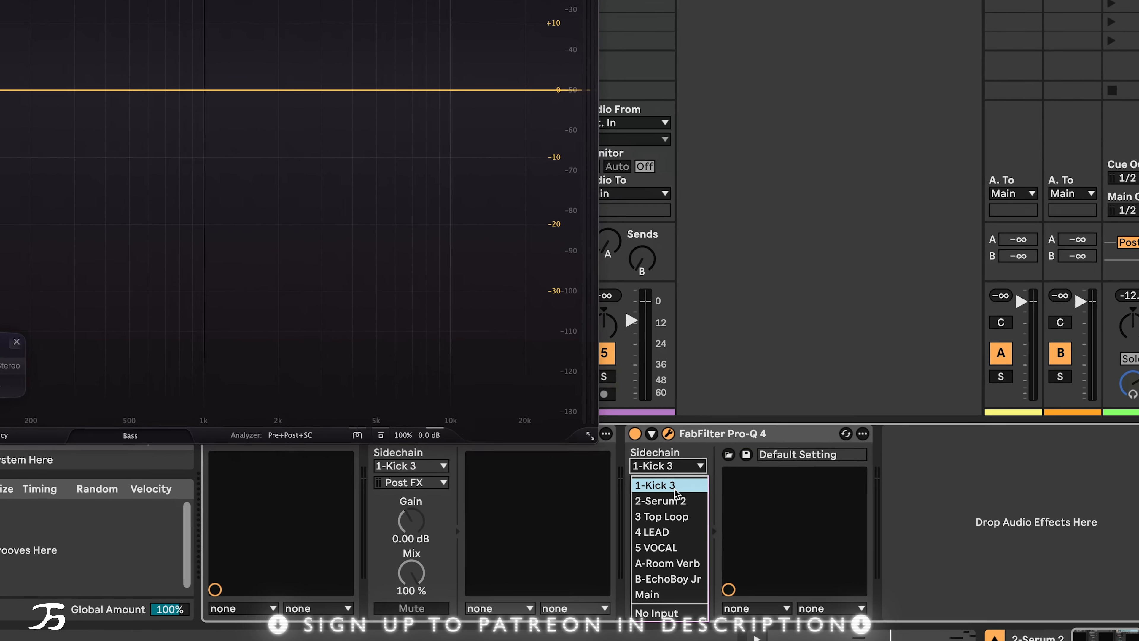
left_click(698, 501)
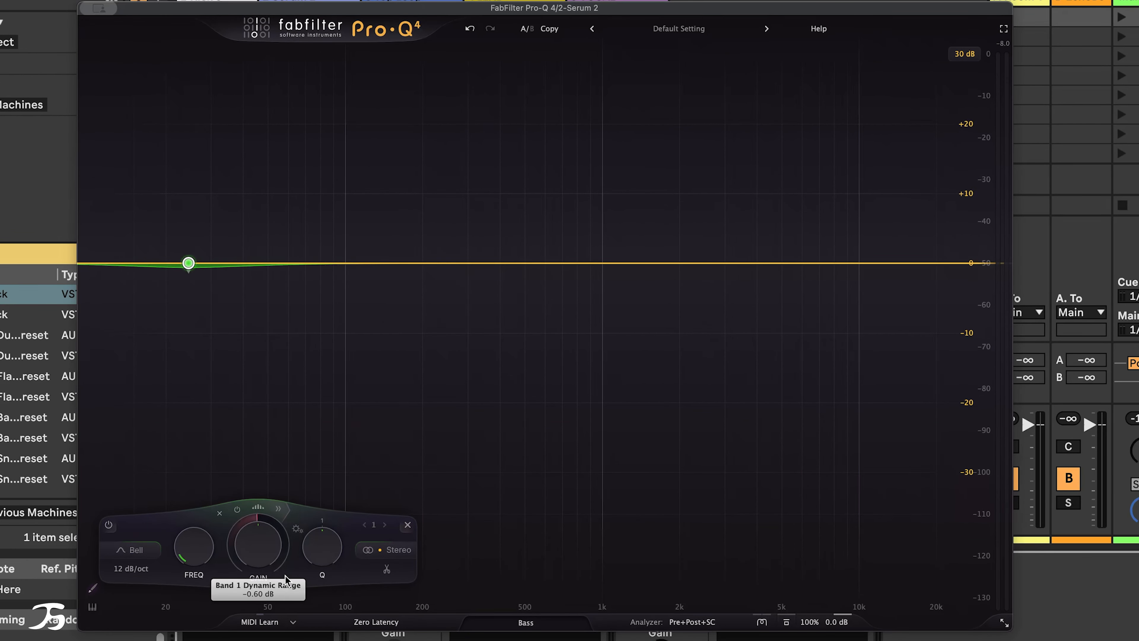
Step: Expand band 1's dynamics settings, deepen the dynamic range to about -20 dB and adjust the threshold manually
left_click(277, 510)
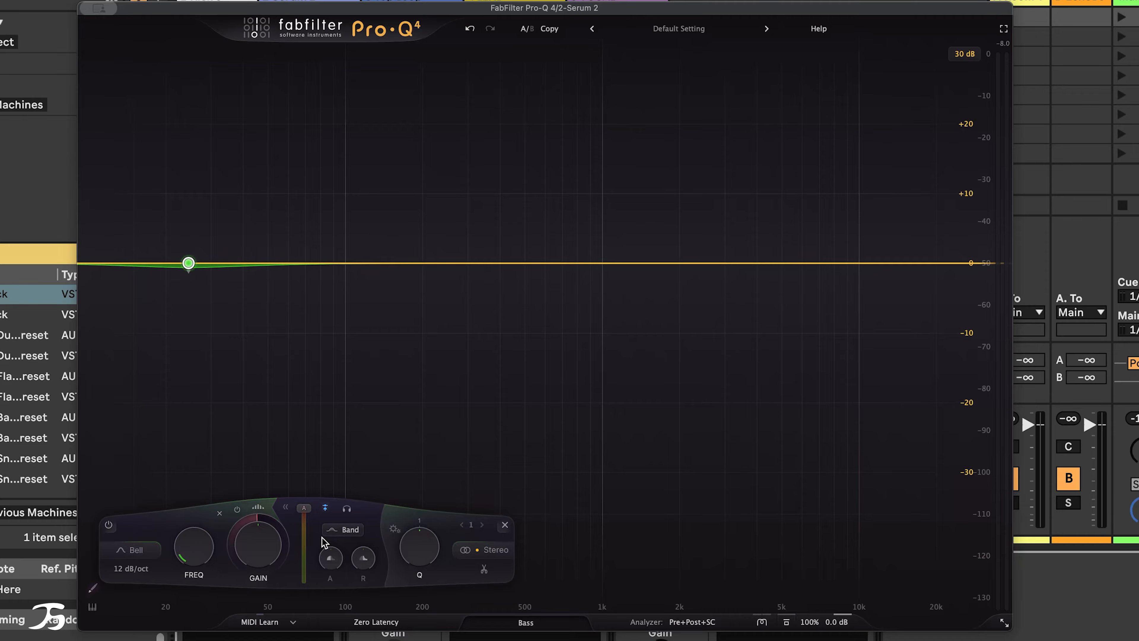
left_click_drag(311, 509, 313, 520)
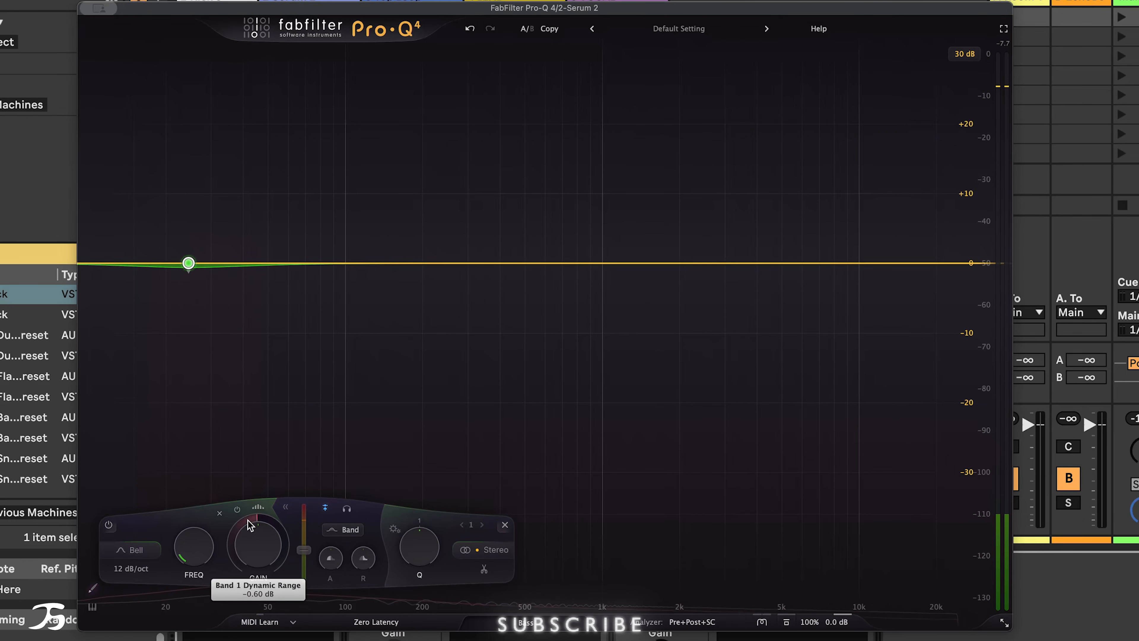
left_click_drag(248, 520, 239, 625)
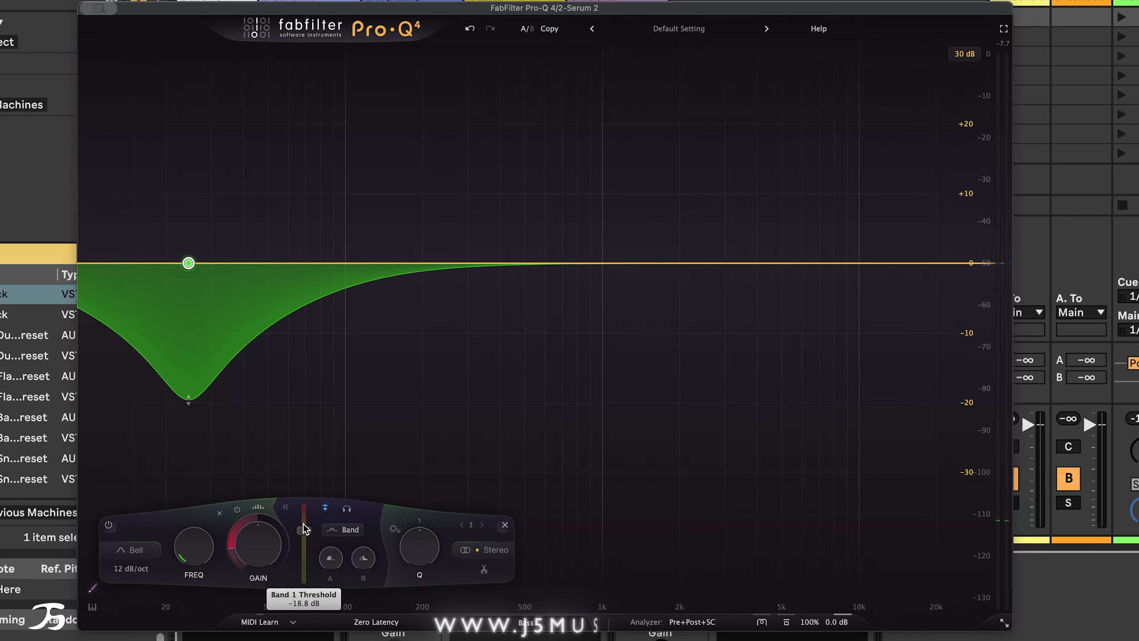
mouse_move(304, 529)
left_mouse_down()
mouse_move(306, 519)
mouse_move(305, 550)
left_mouse_up()
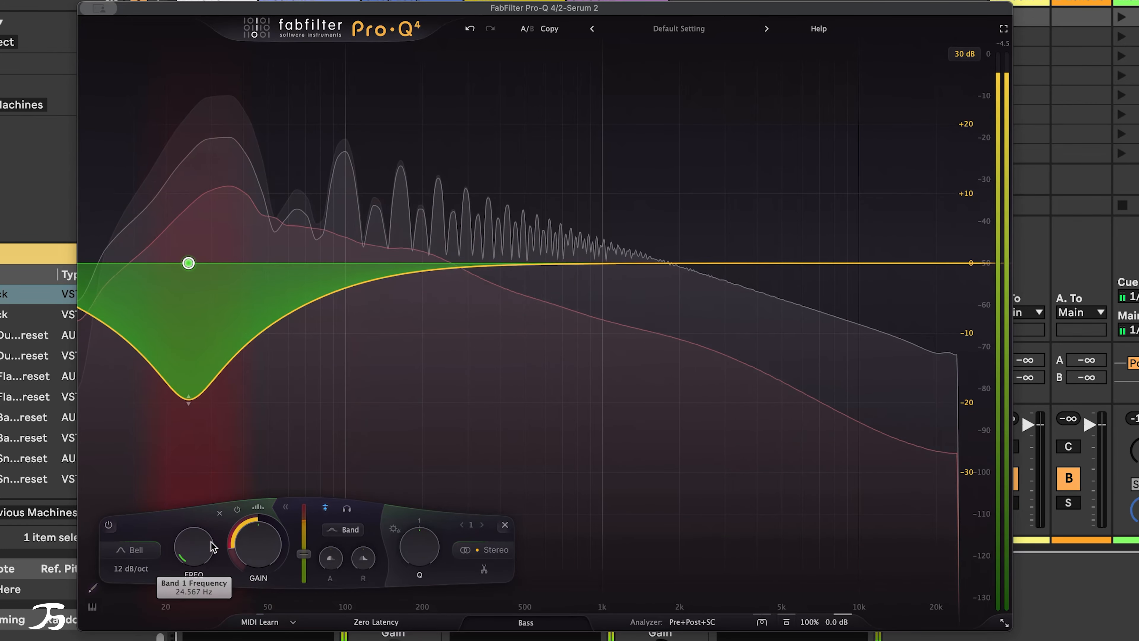
Step: Set band 1's dynamic range to about -14 dB and its threshold to about -31.3 dB during playback, and stop
left_click_drag(226, 543, 239, 581)
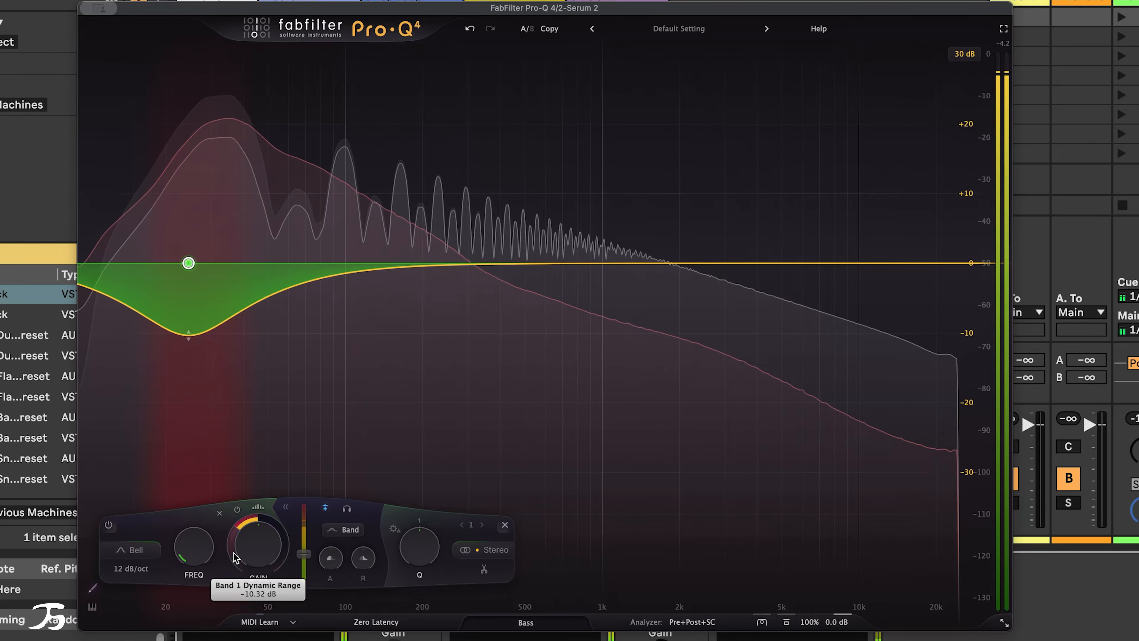
left_click_drag(299, 551, 301, 541)
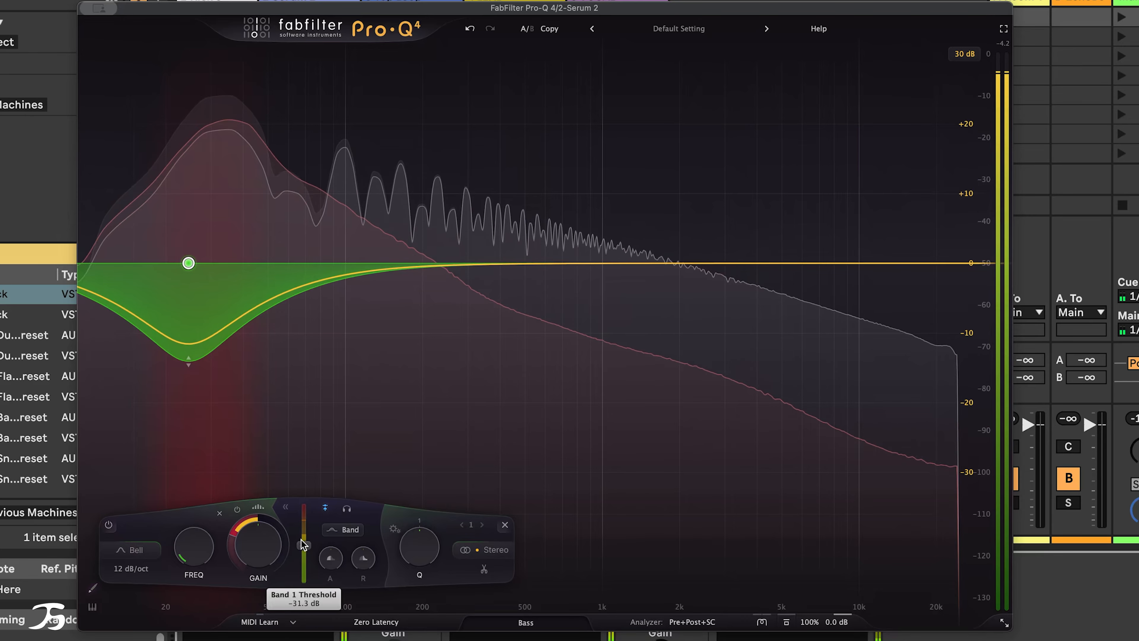
key("space")
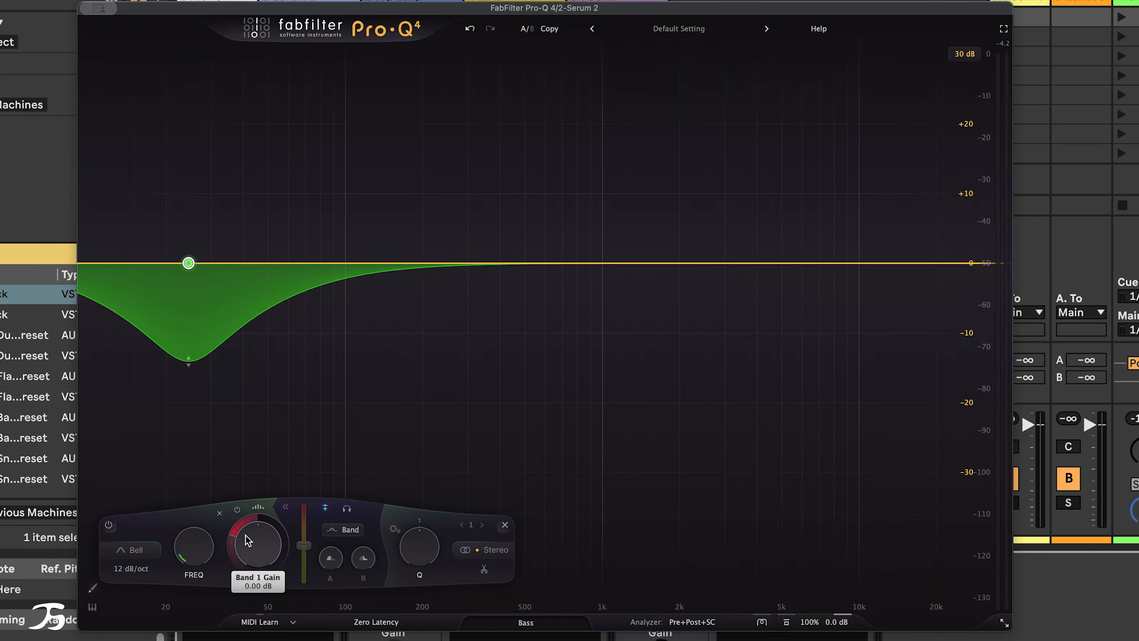
Step: Turn on spectral dynamics for band 1, widen its Q to 0.333, and adjust the dynamic range during playback
mouse_move(235, 536)
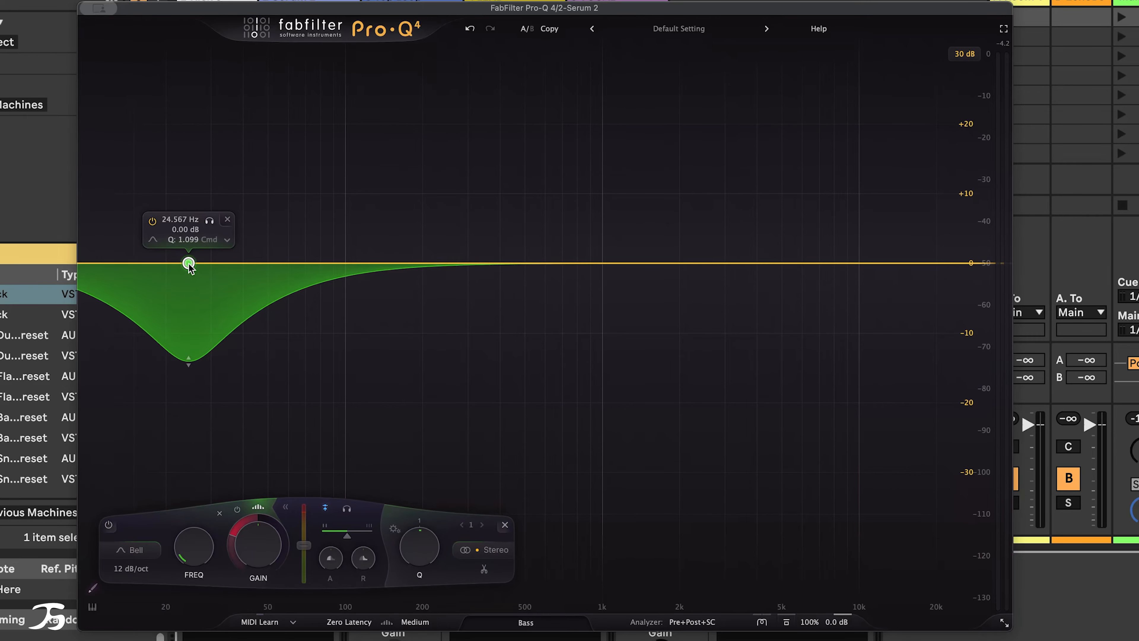
scroll(189, 266, "down", 5)
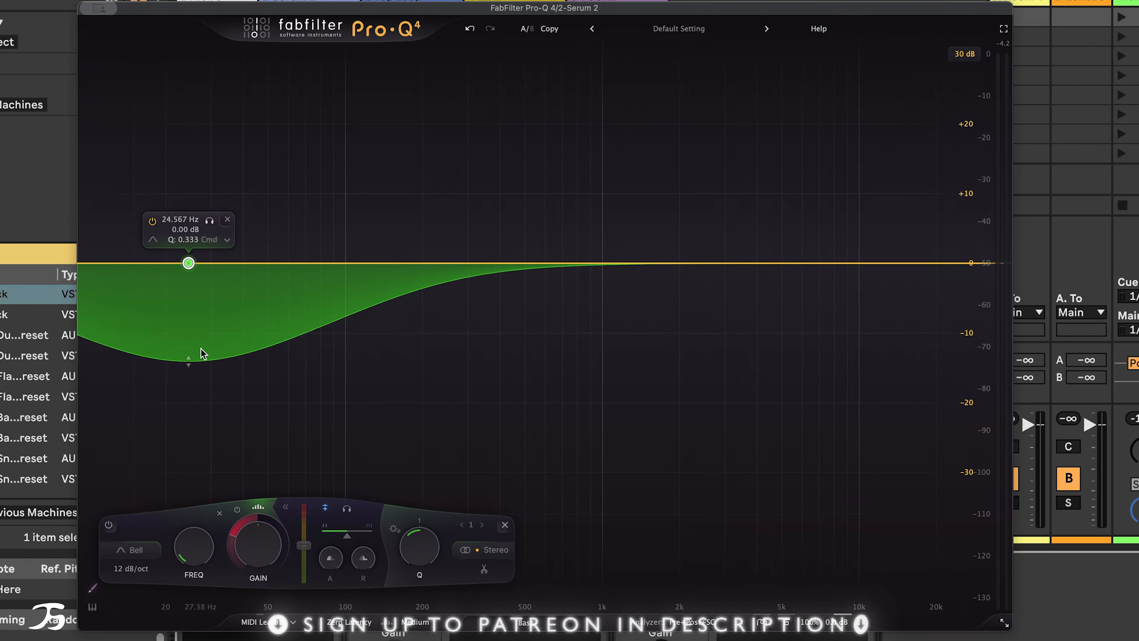
key("space")
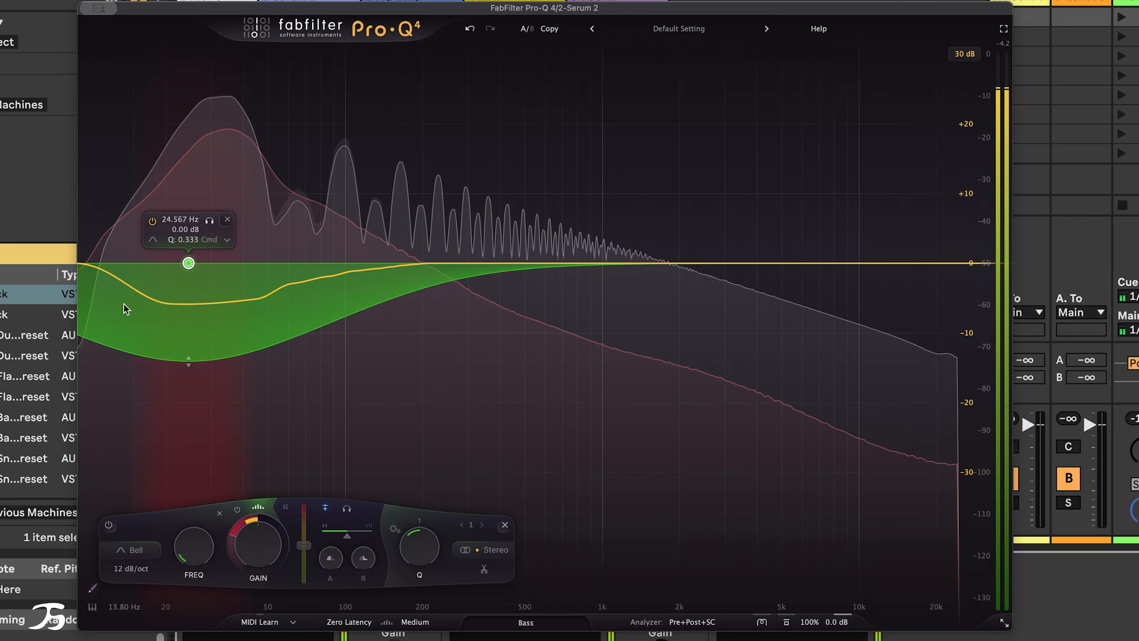
left_click_drag(231, 551, 237, 587)
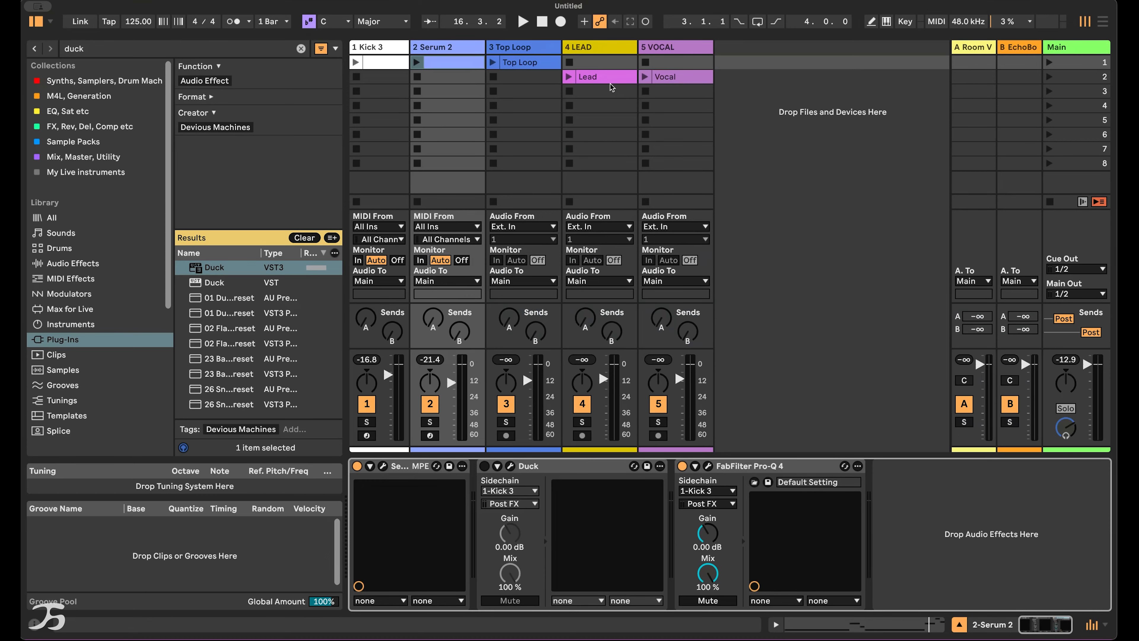
Step: Audition the Lead clip on its own, launch the Vocal clip alongside it, and stop playback
left_click(634, 79)
left_click(659, 77)
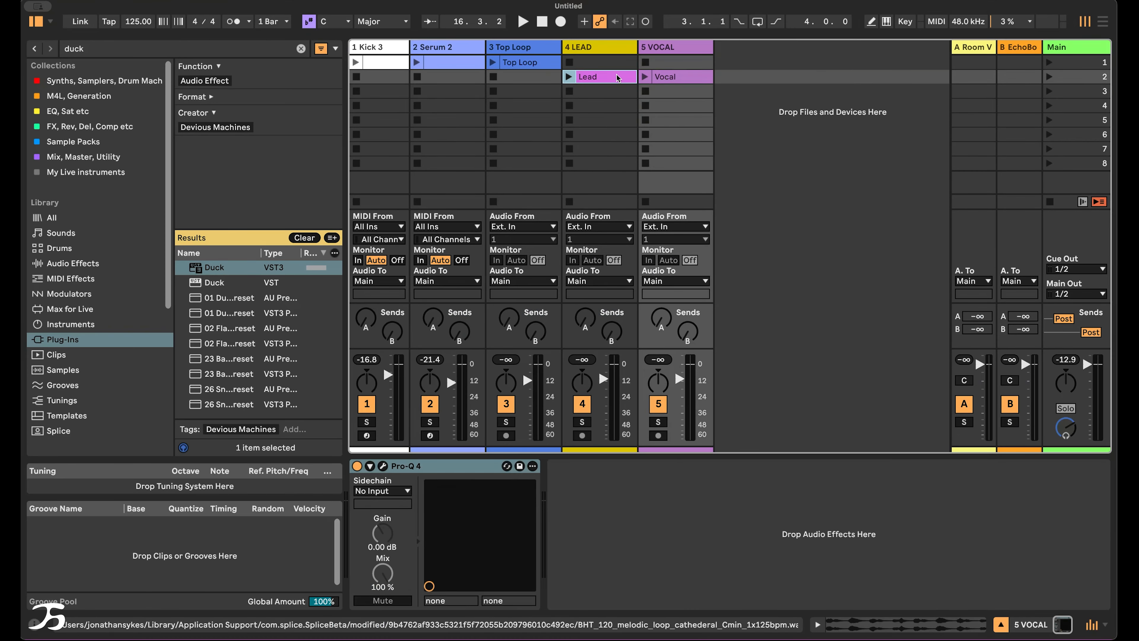
left_click(605, 78)
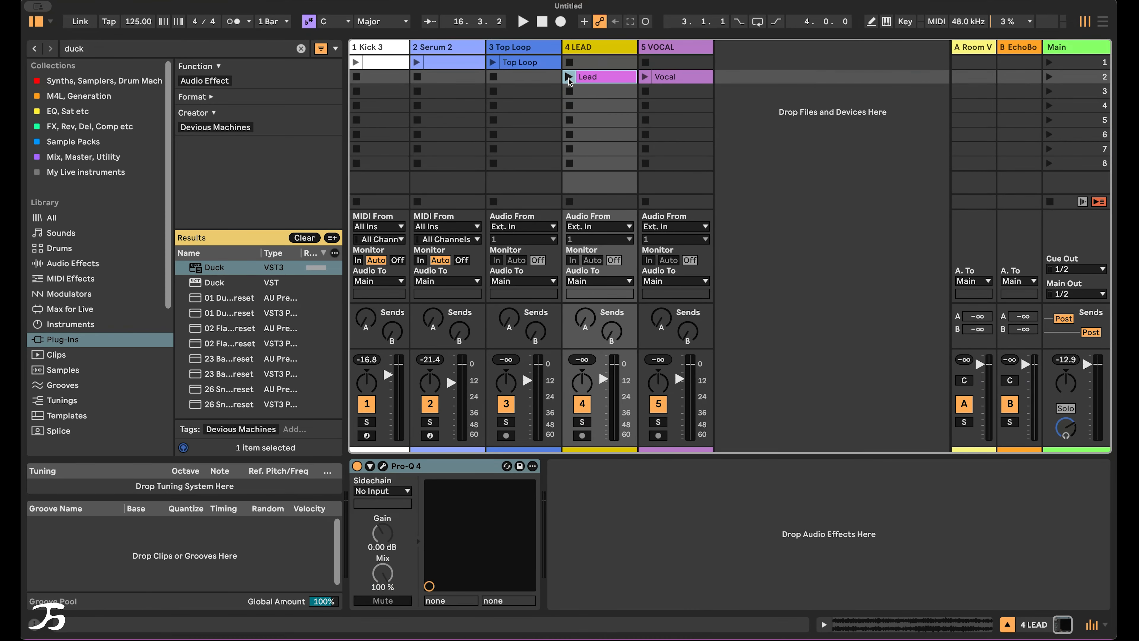
key("space")
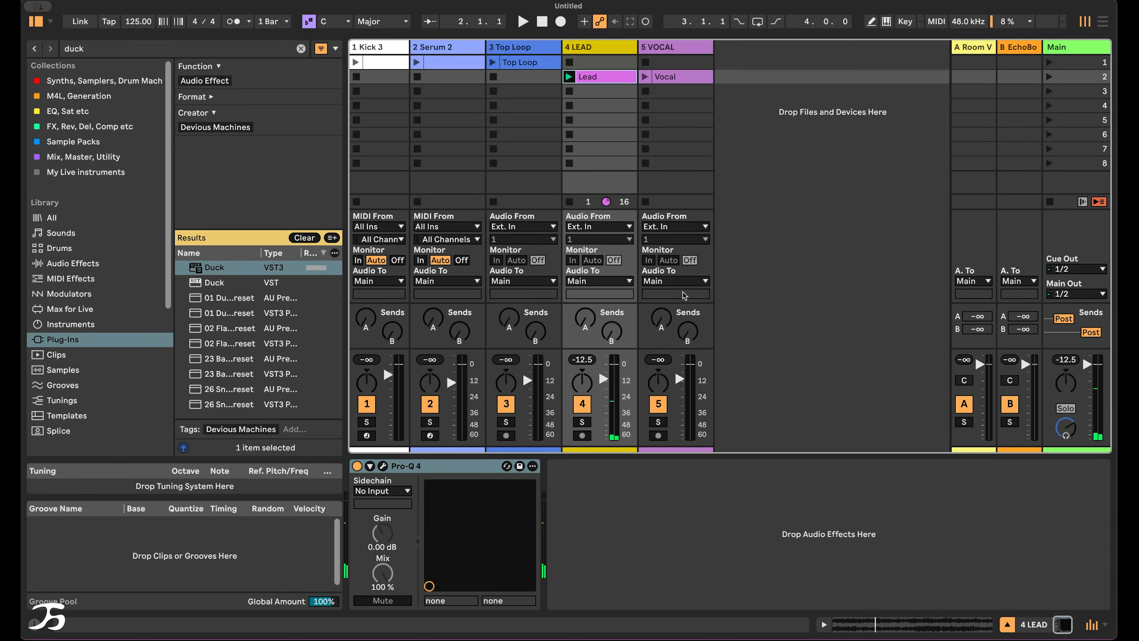
left_click(646, 76)
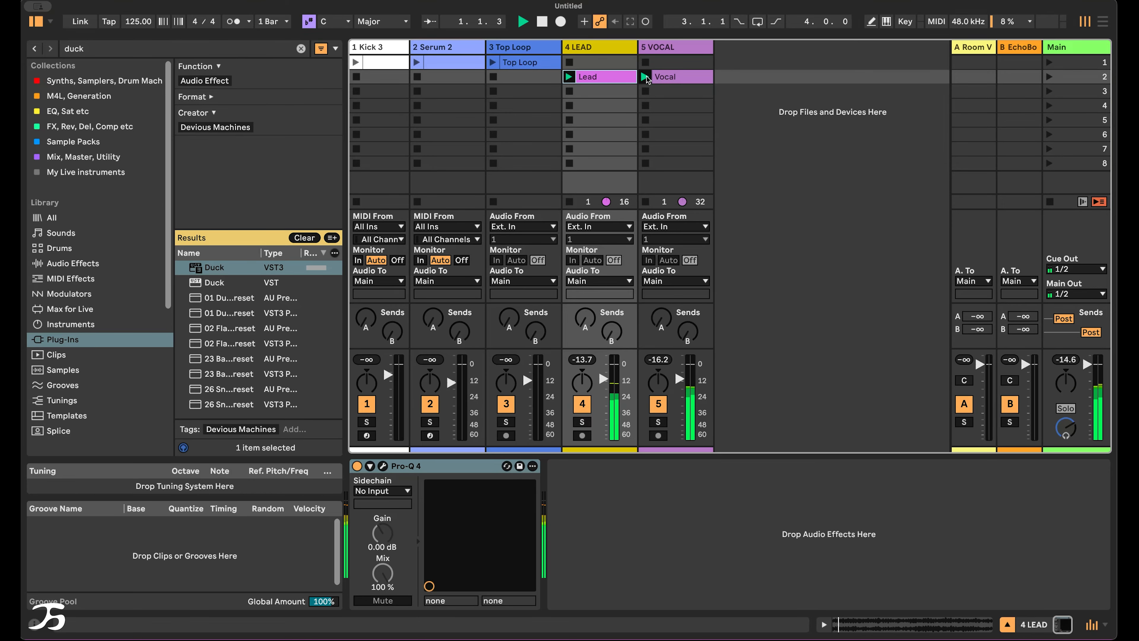
key("space")
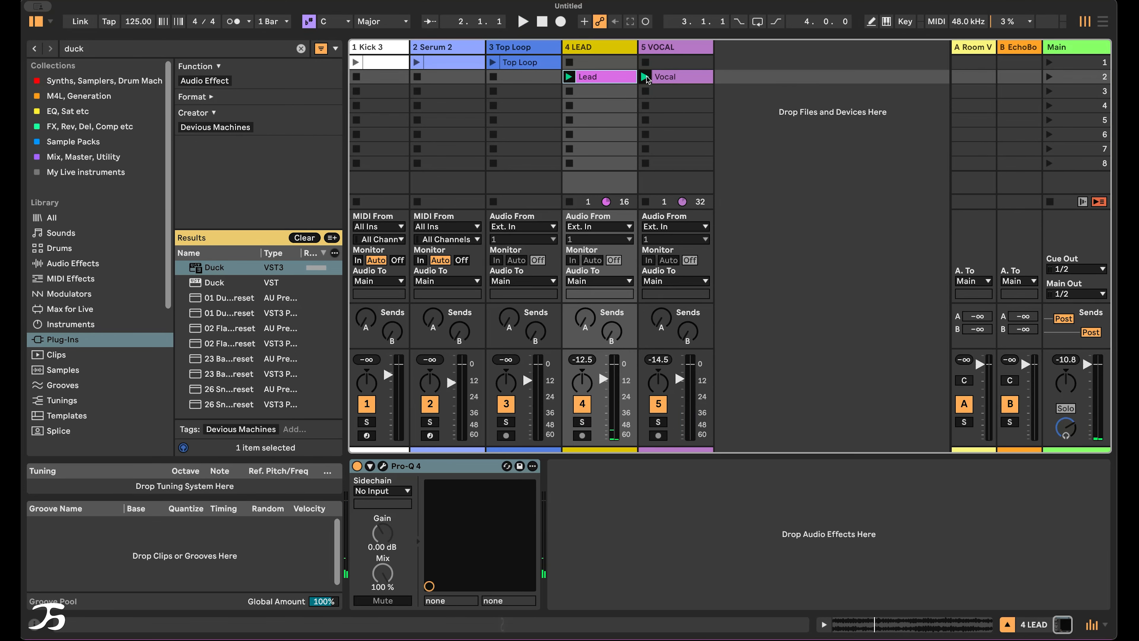
Step: Select the 5 VOCAL track and nudge its volume up slightly
left_click(674, 49)
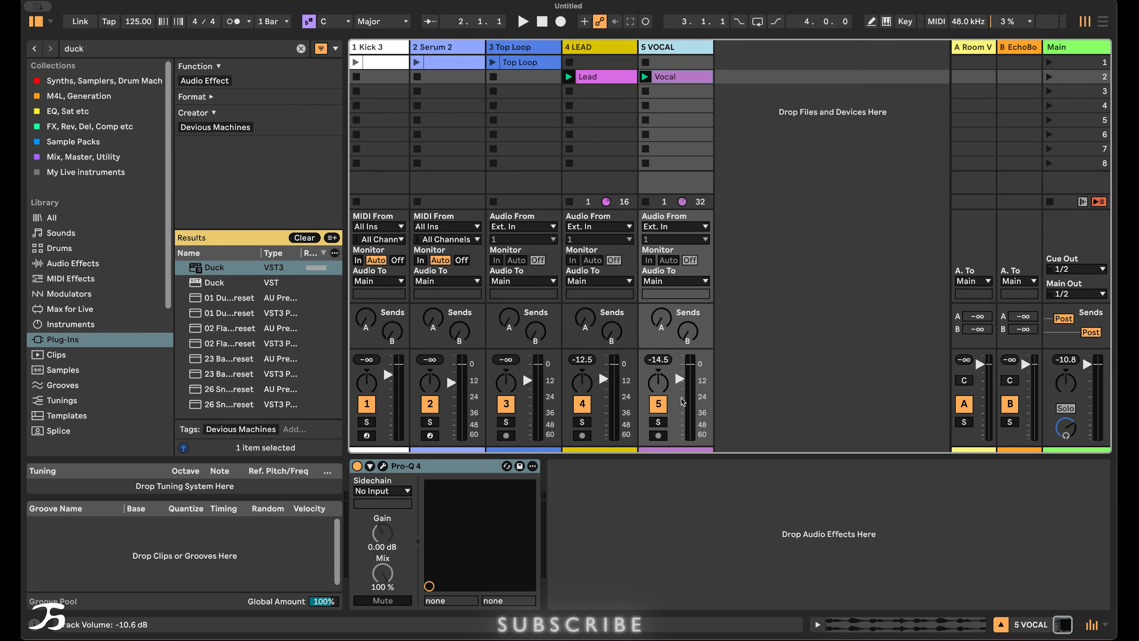
left_click_drag(677, 378, 679, 376)
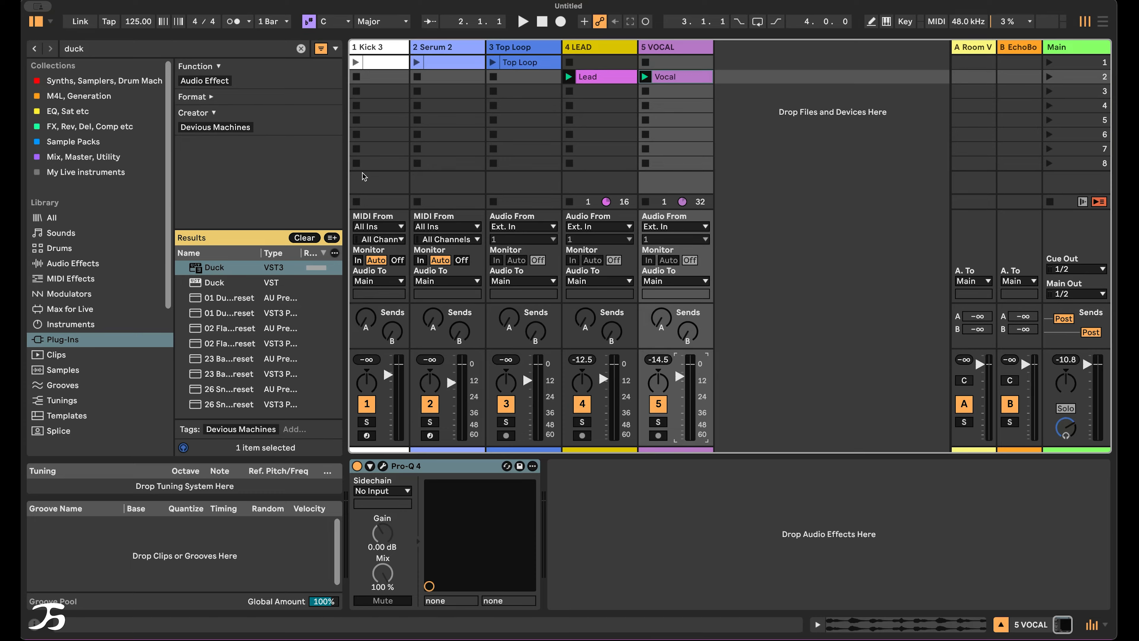
Step: Clear the browser search, search the plug-ins for "track", and add Trackspacer 2.5 (VST3) to the 4 LEAD track
left_click(313, 237)
left_click(149, 49)
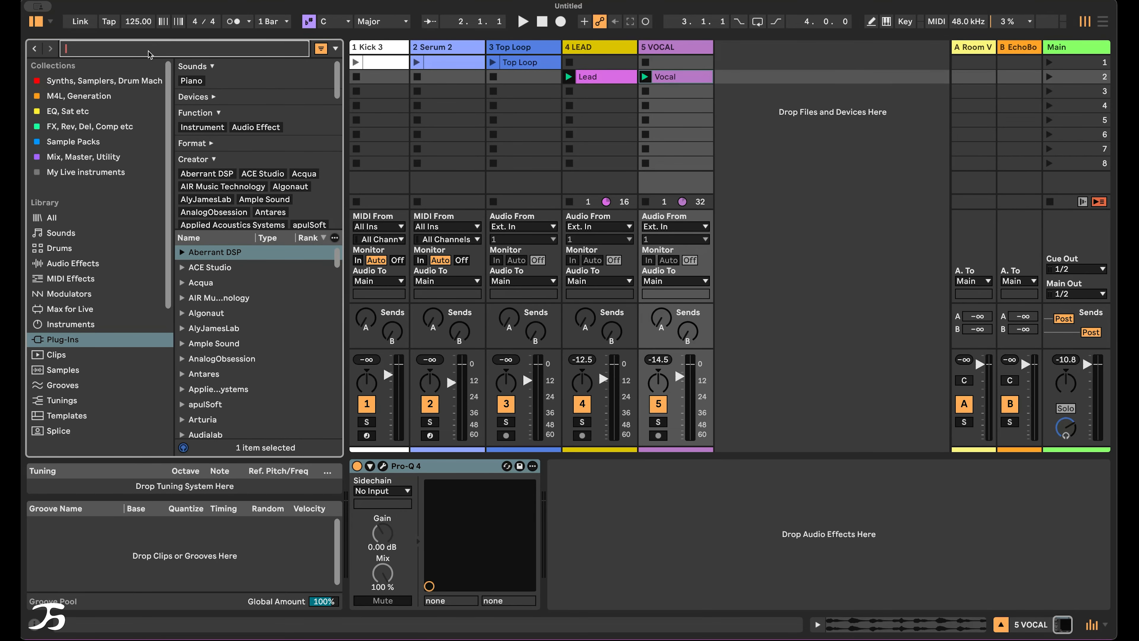
type("track")
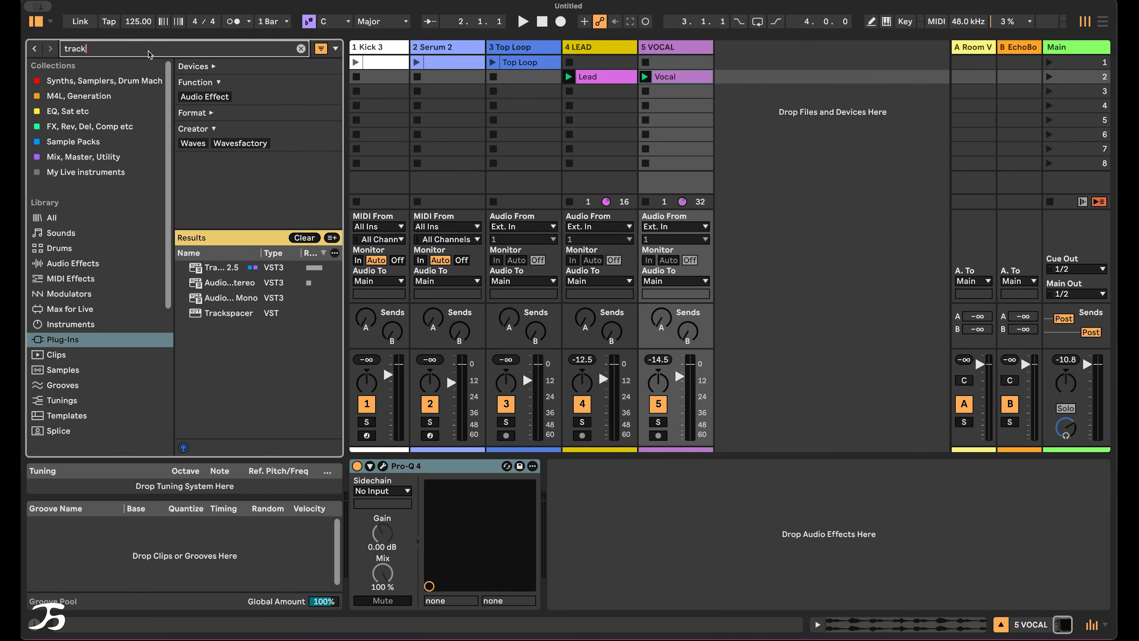
left_click(232, 272)
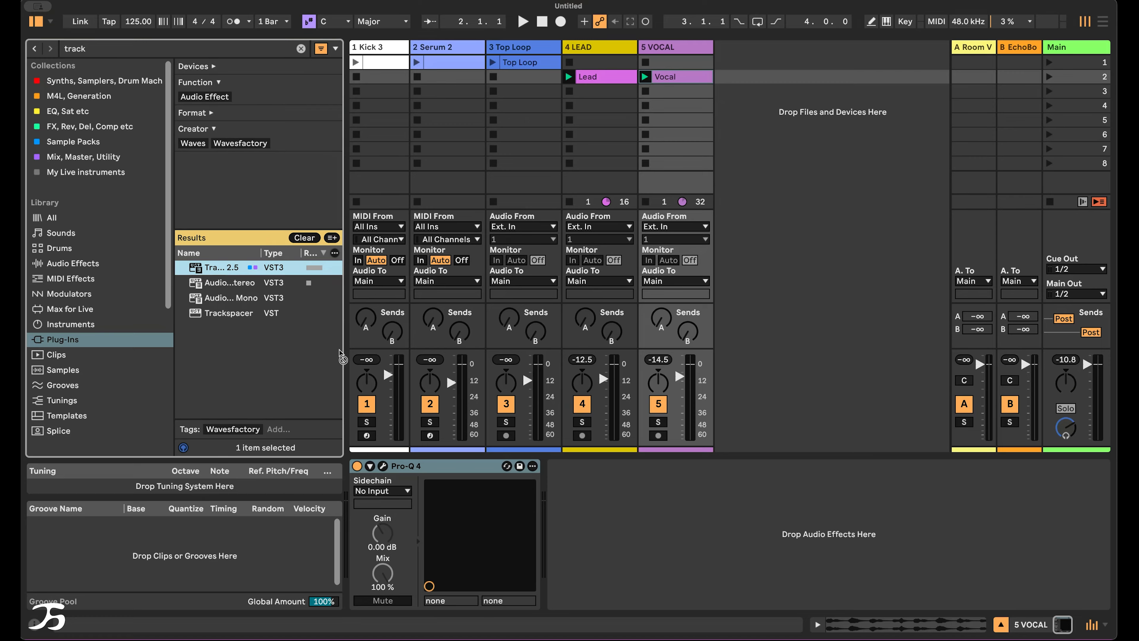
left_click_drag(342, 359, 596, 63)
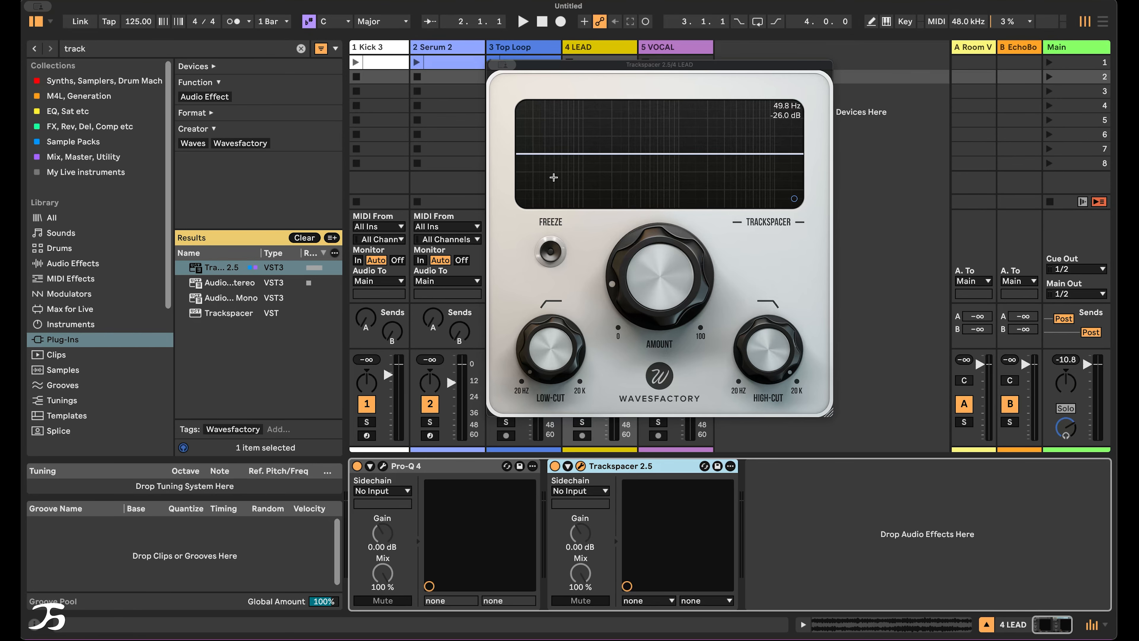
Step: Move the Trackspacer window clear of its device controls and set the plug-in's sidechain input to 5 VOCAL
left_click_drag(592, 65, 340, 83)
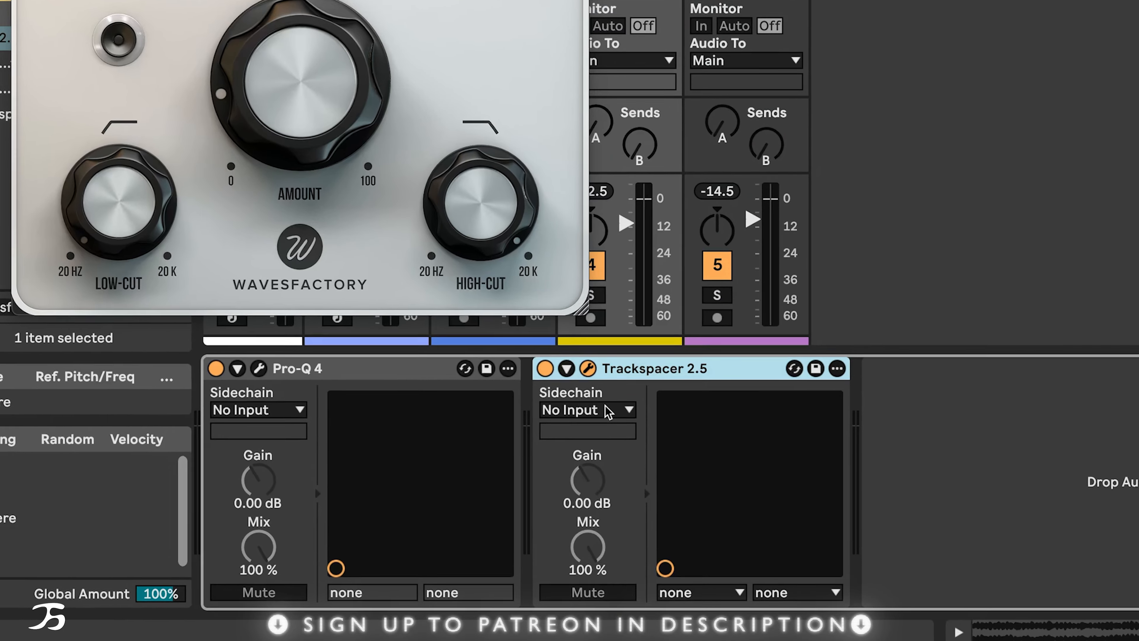
left_click(601, 464)
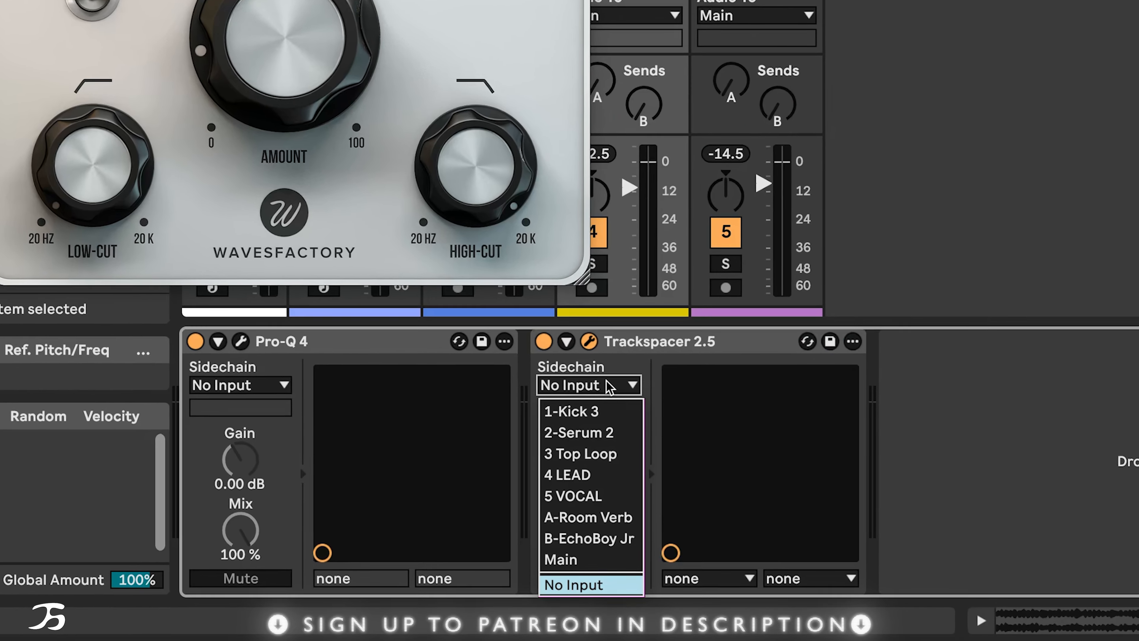
left_click(615, 488)
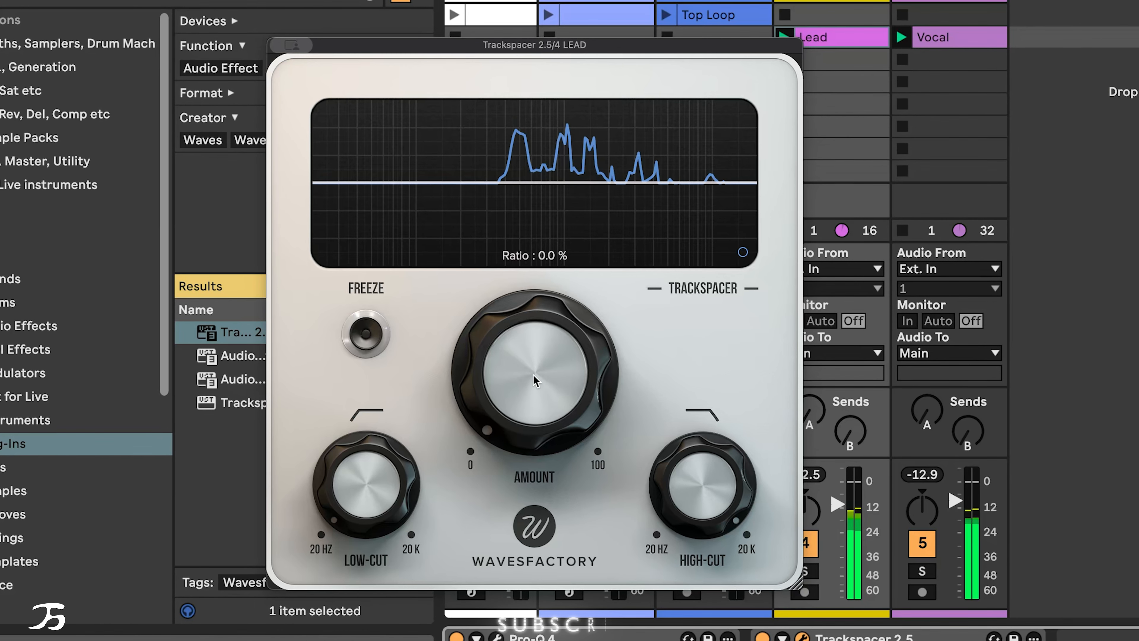
Step: Raise Trackspacer's Amount to about 33% during playback, ease it back slightly, and close the plug-in window
left_click_drag(591, 313, 528, 213)
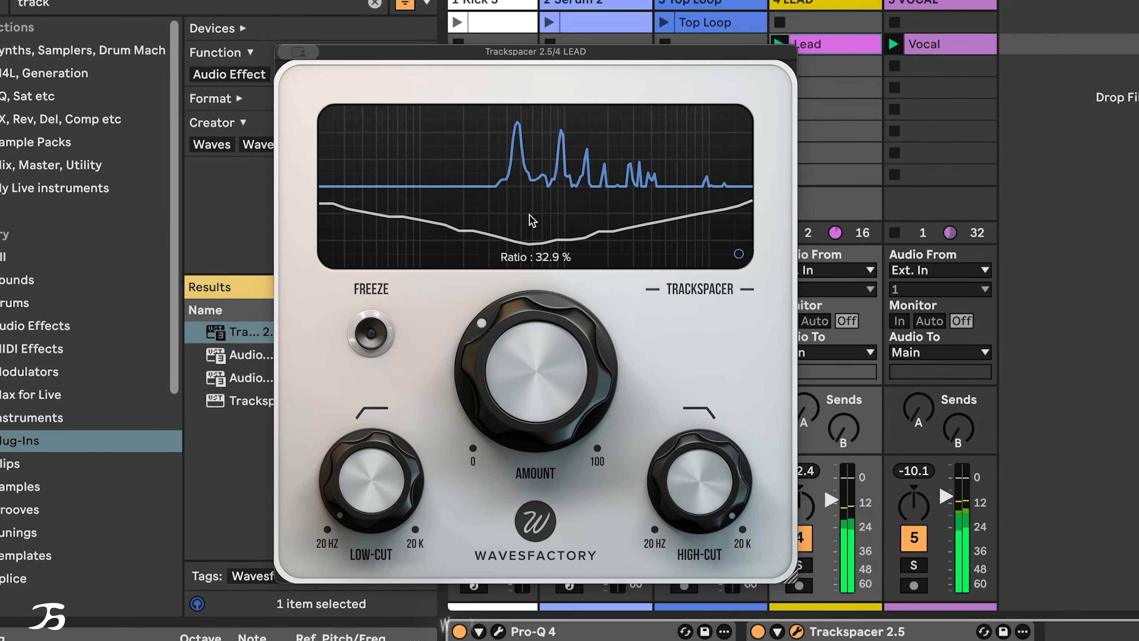
left_click_drag(529, 214, 528, 253)
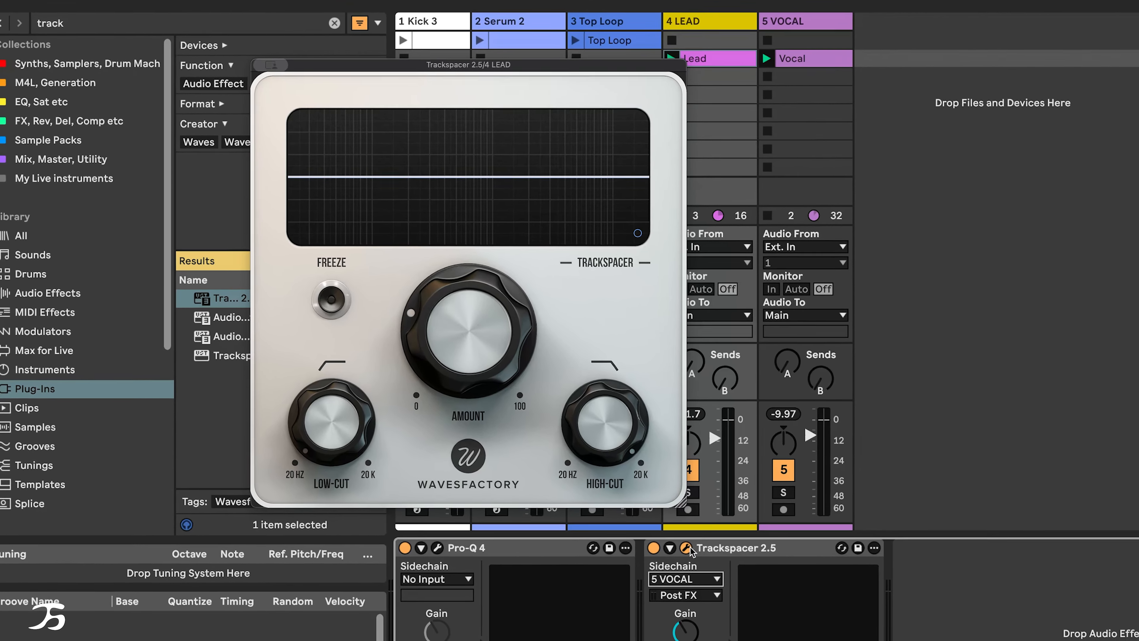
left_click(751, 594)
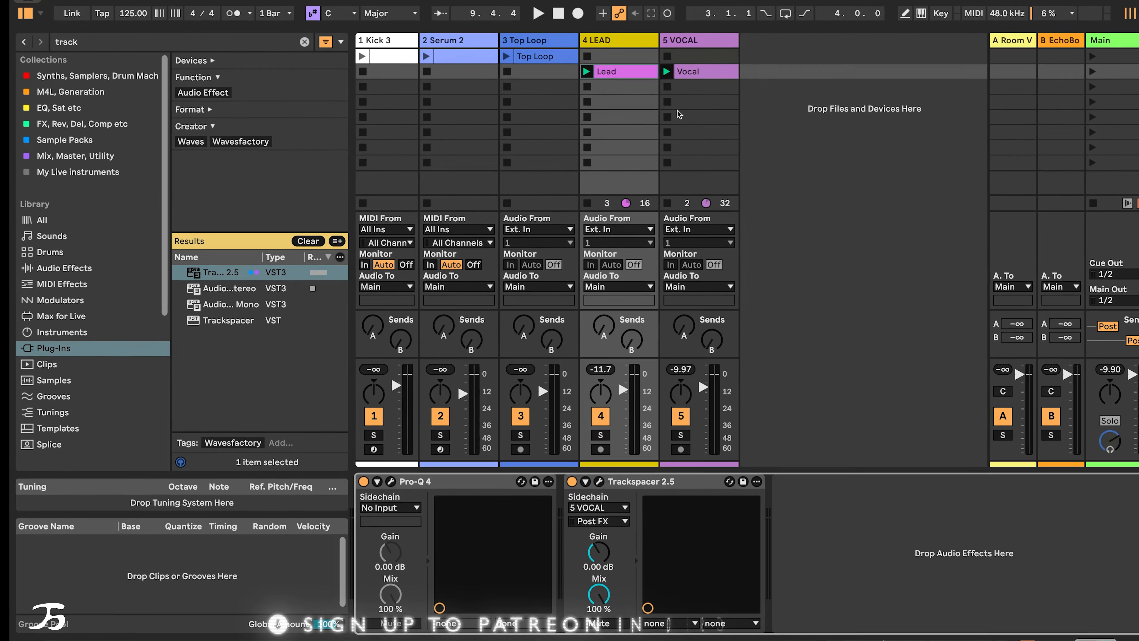
Step: Group the 4 LEAD and 5 VOCAL tracks together and select the new group track
left_click(617, 48)
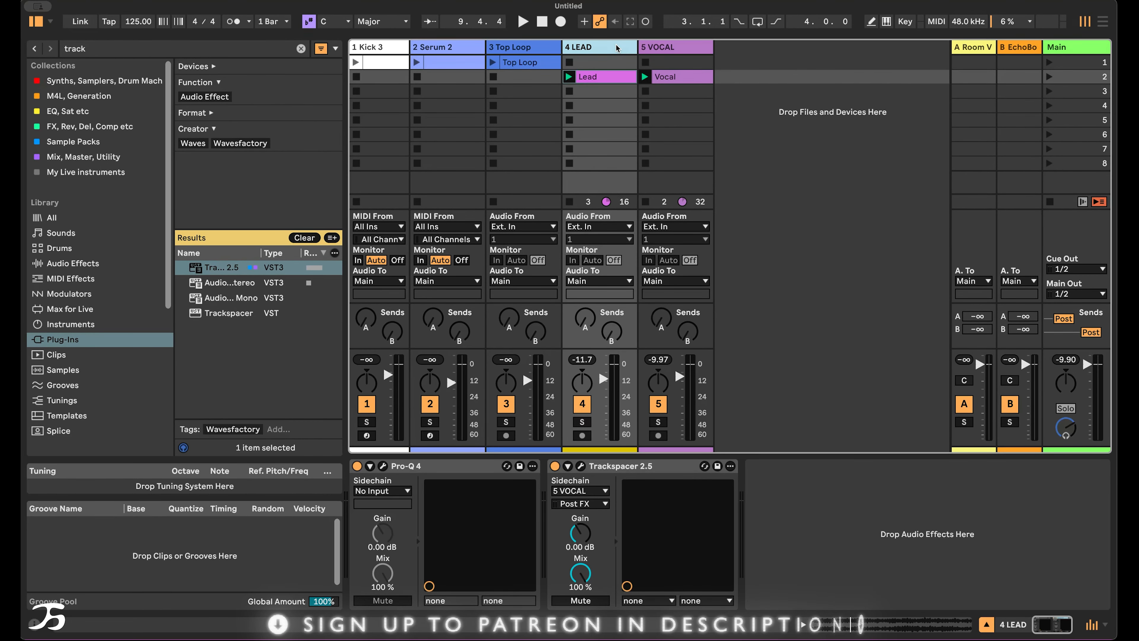
left_click(652, 48)
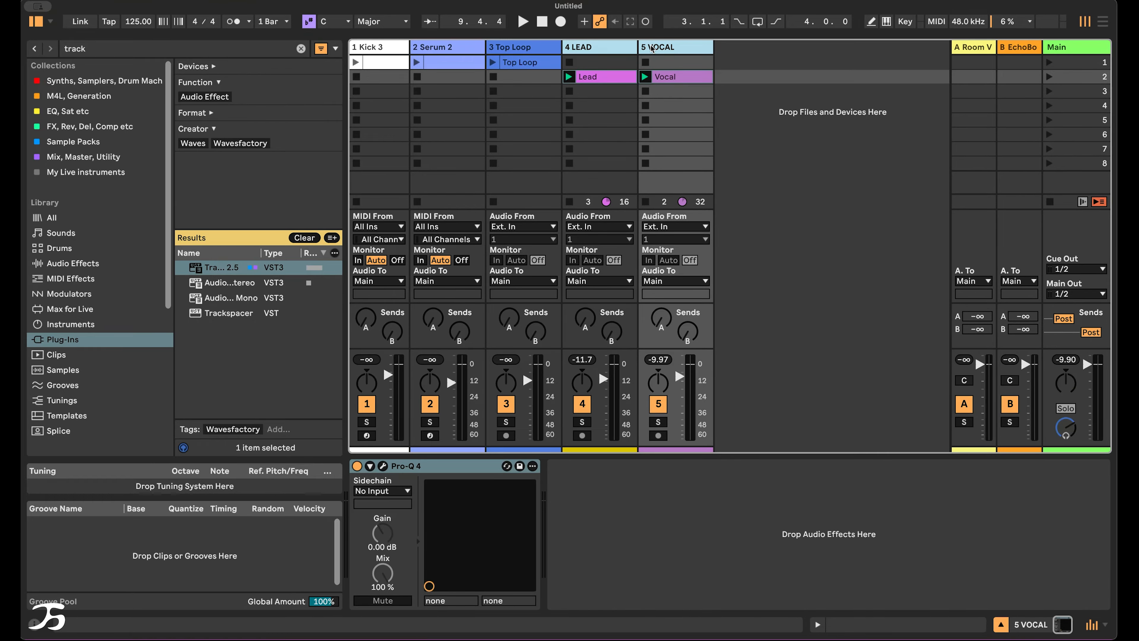
left_click(735, 92)
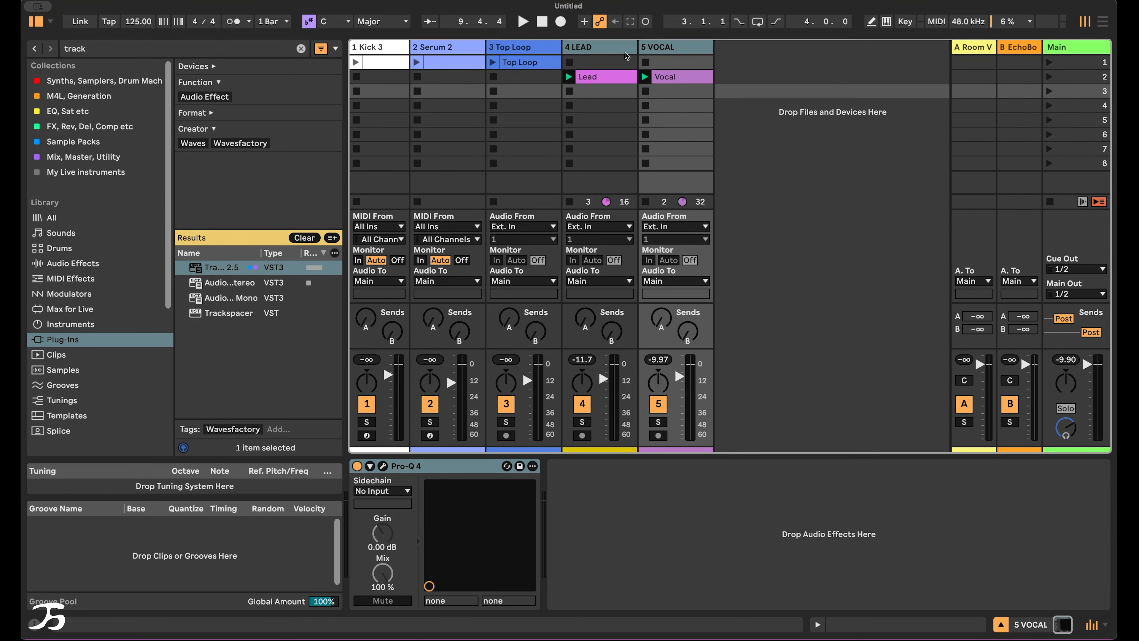
left_click(616, 50)
left_click(621, 58)
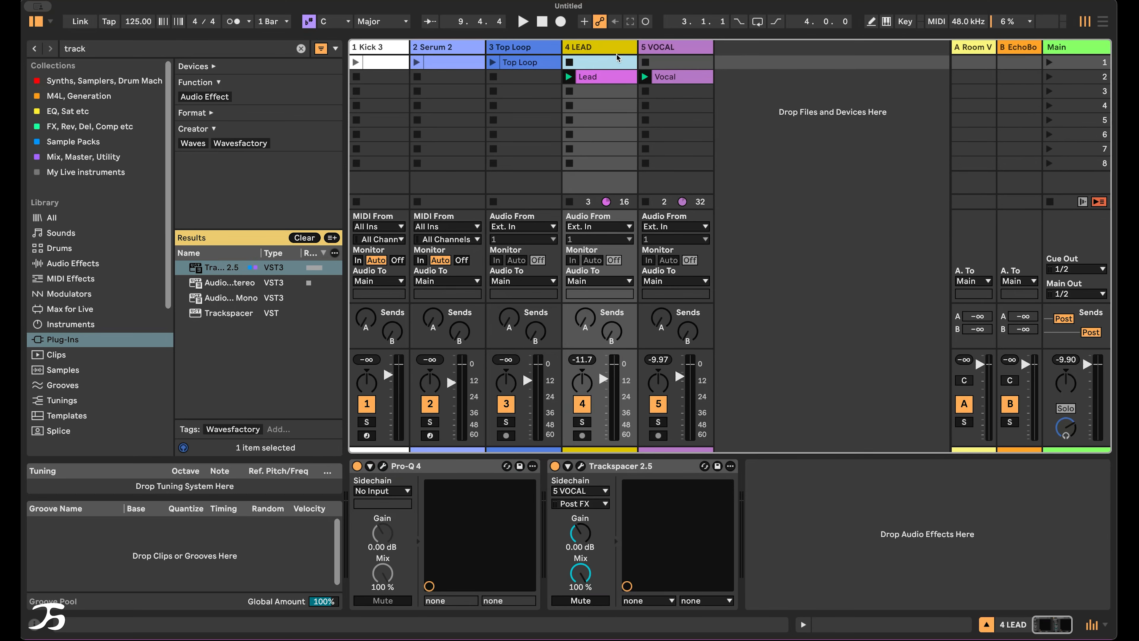
left_click(615, 50)
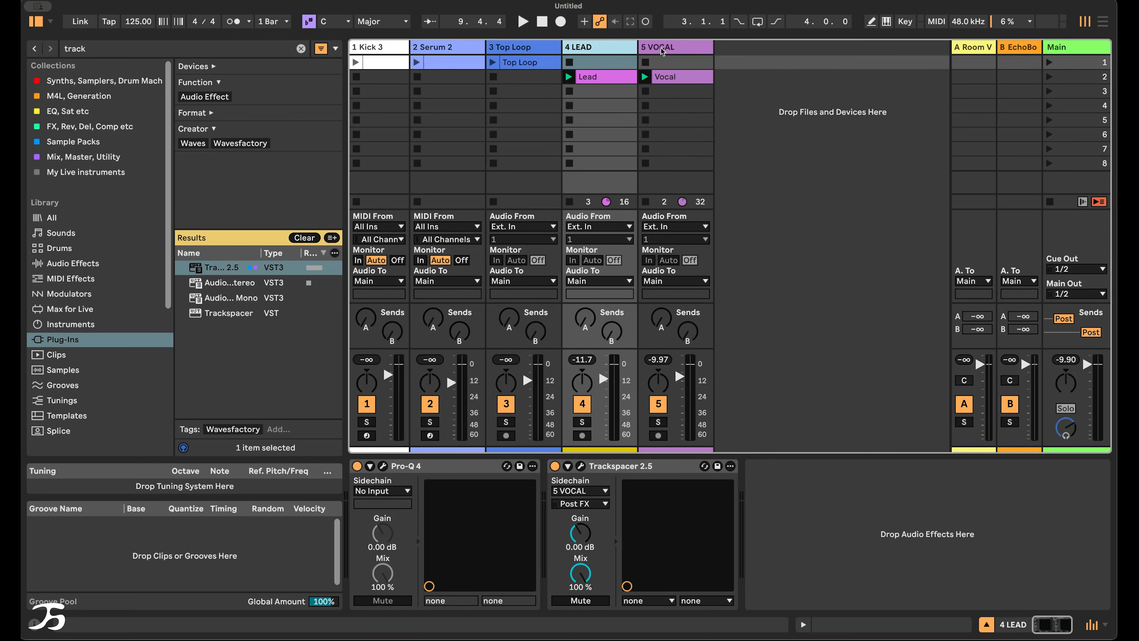
left_click(682, 49)
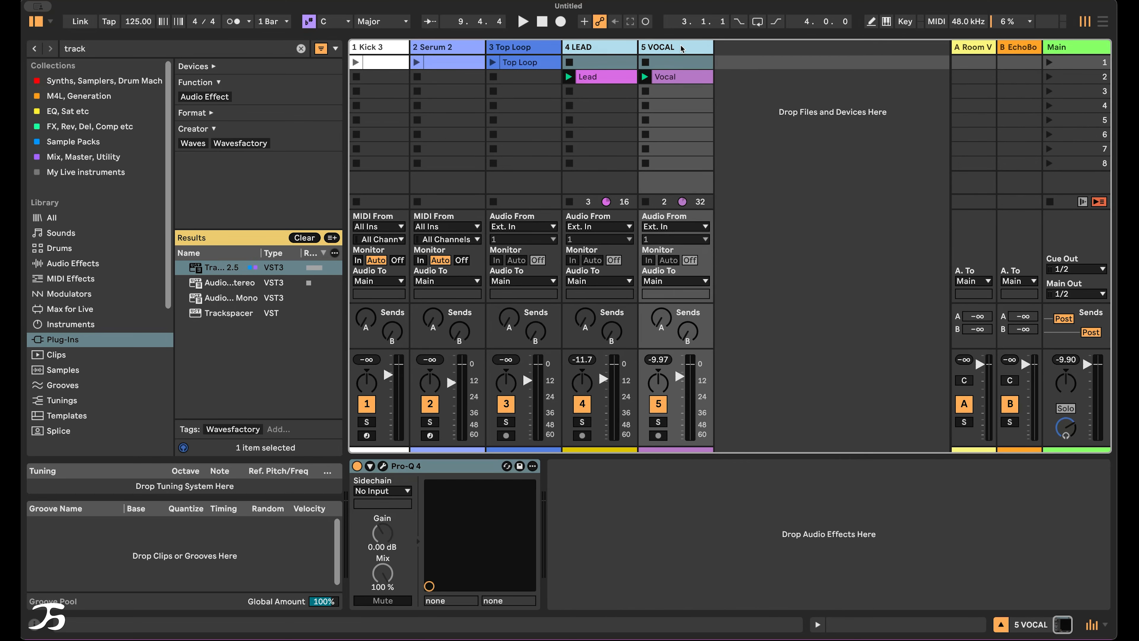
key("super+g")
left_click(567, 51)
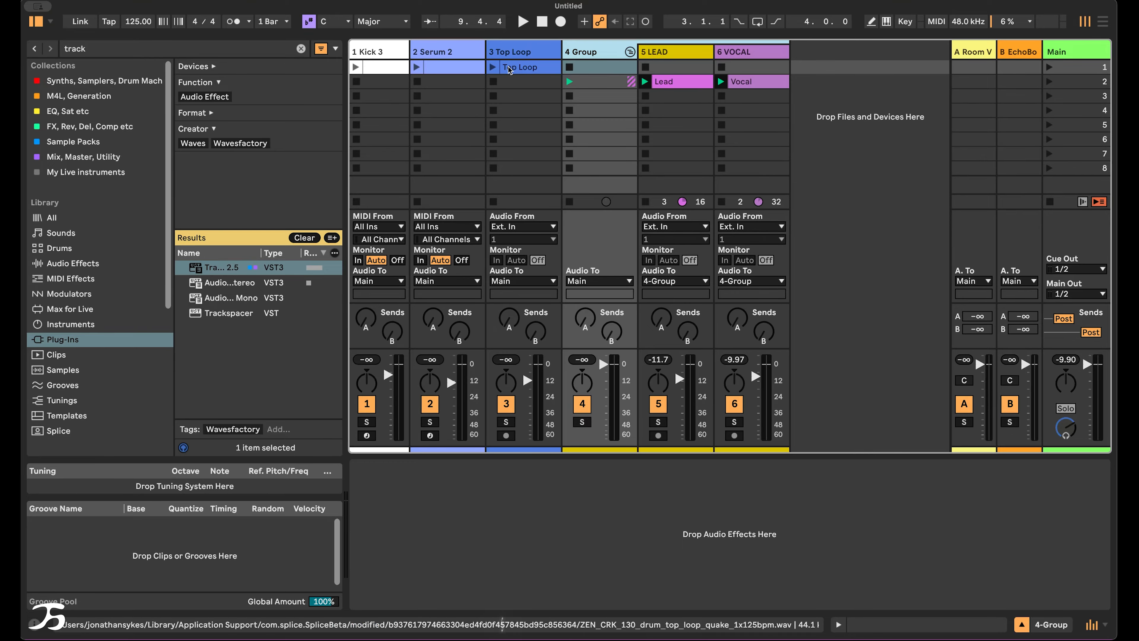
Step: Copy the Duck device from the 2 Serum 2 track onto the 4 Group track
left_click(398, 53)
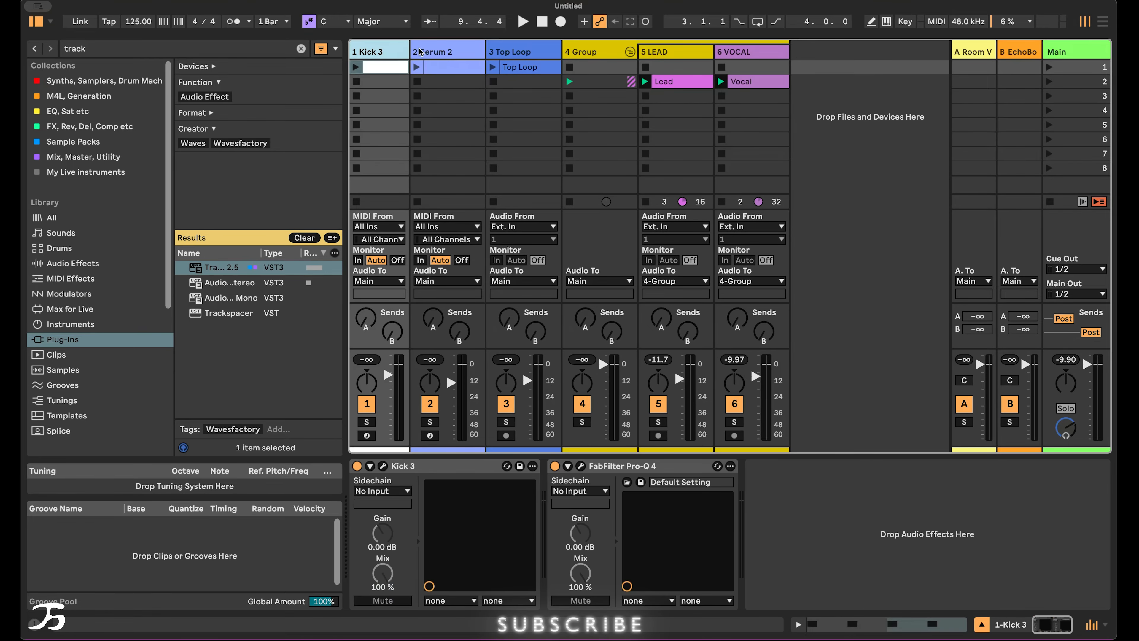
left_click(428, 52)
left_click(585, 53)
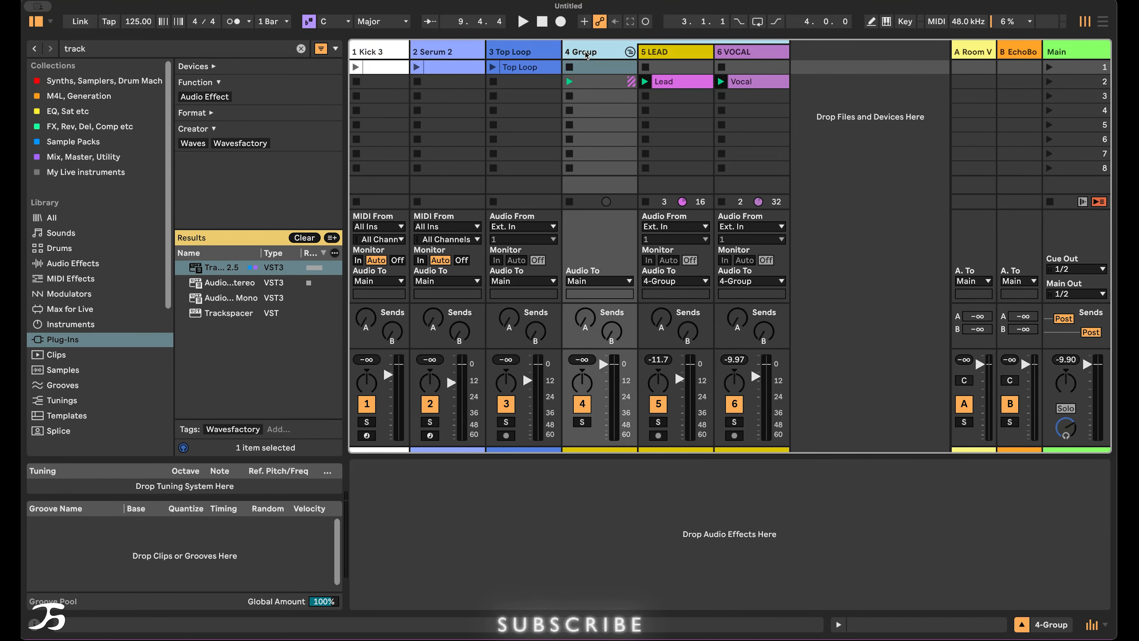
left_click(460, 54)
left_click(585, 53)
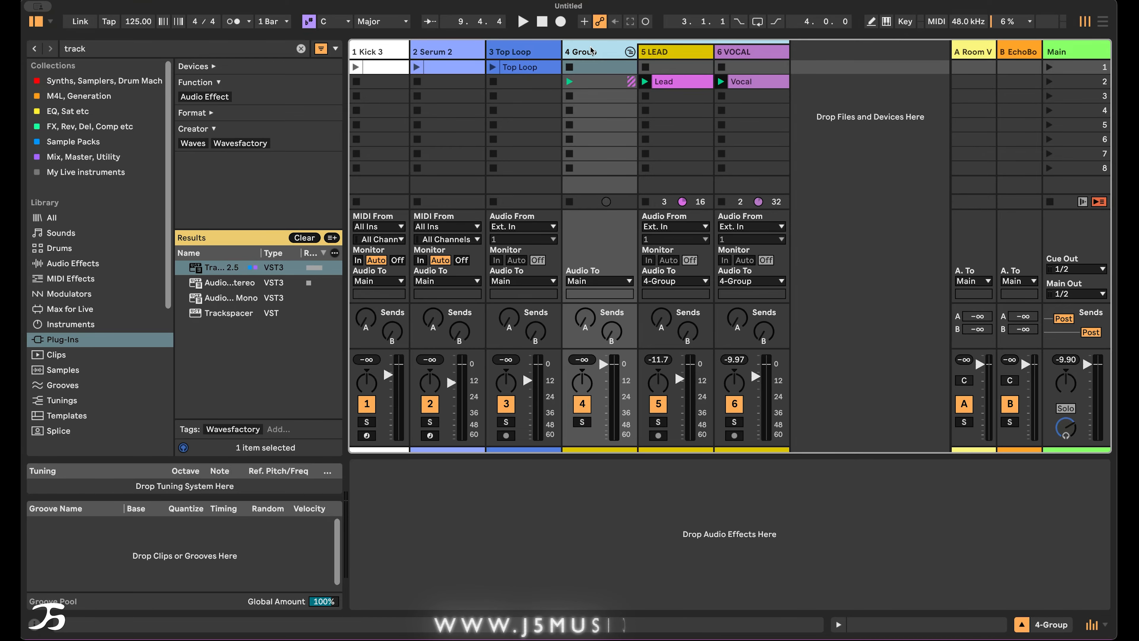
left_click(426, 52)
left_click(538, 466)
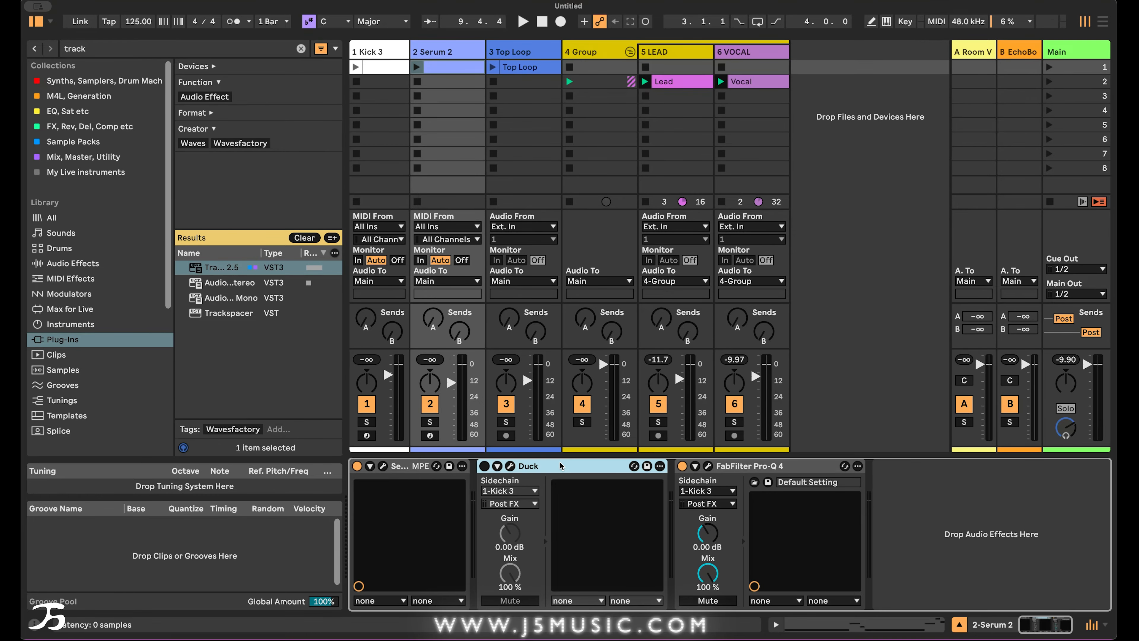
left_click(566, 243)
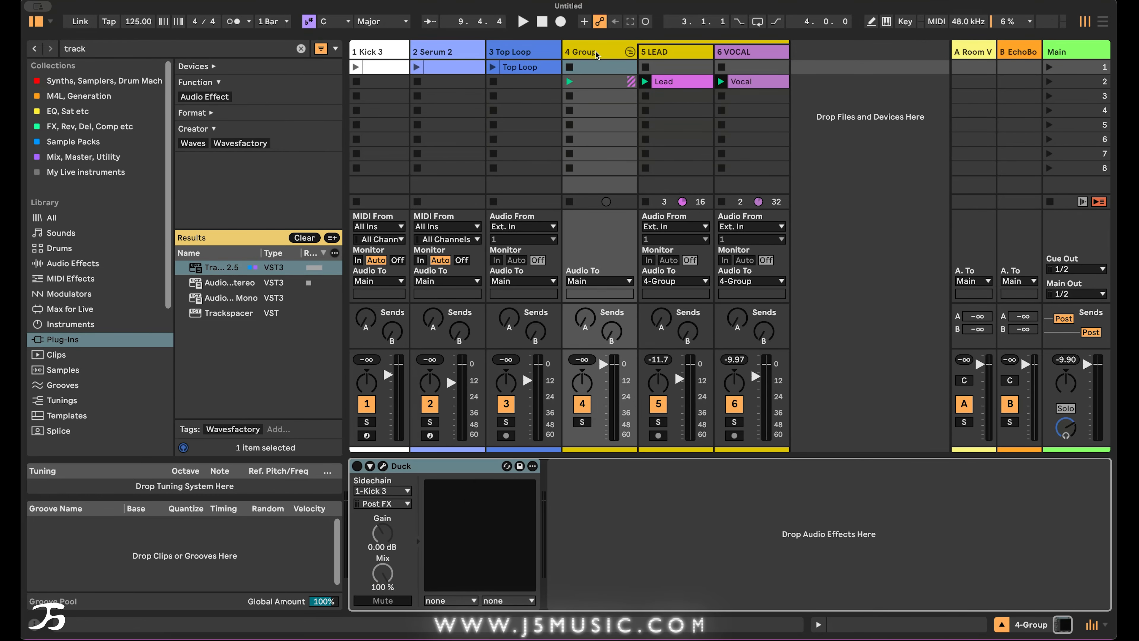
Step: Turn on Duck on the 4 Group track and open its plug-in window clear of the clip slots
left_click(356, 466)
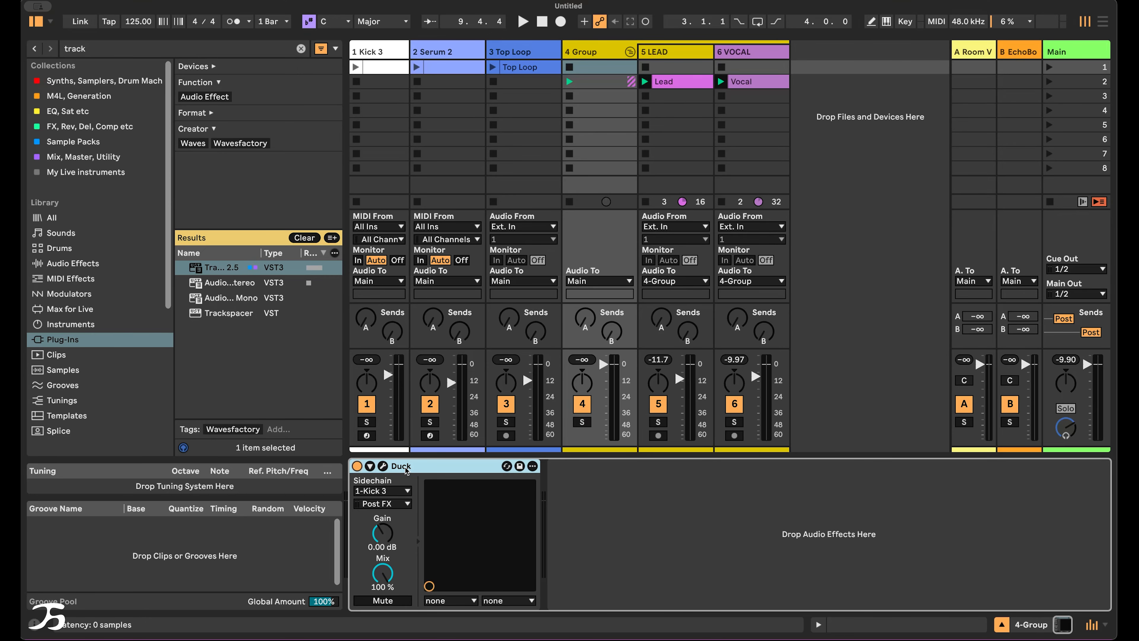
left_click(384, 466)
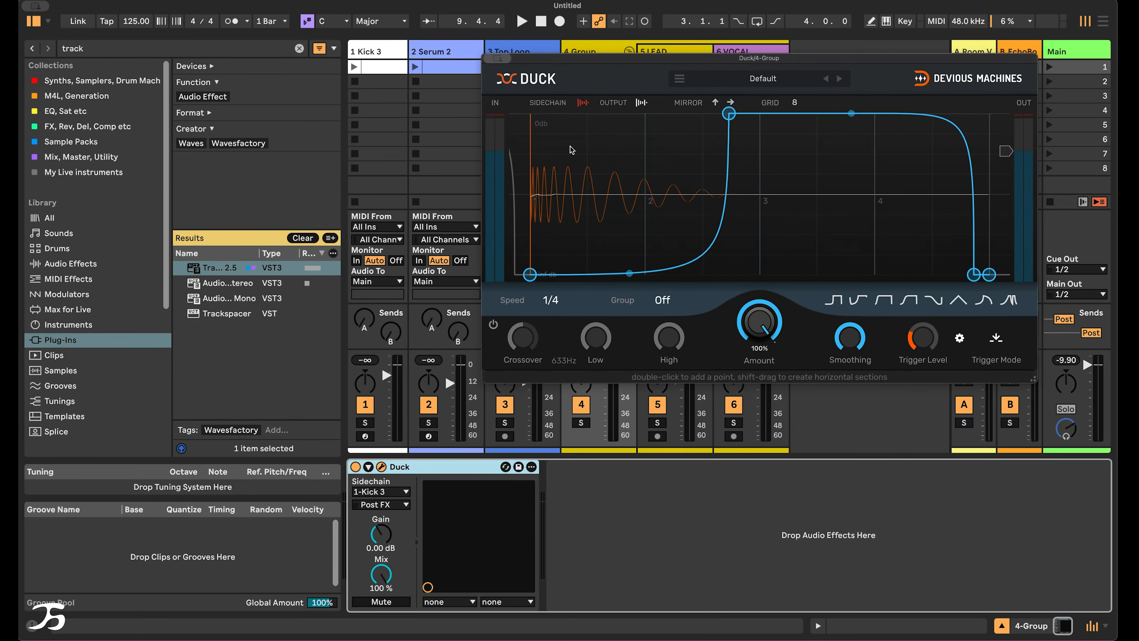
left_click_drag(530, 60, 624, 103)
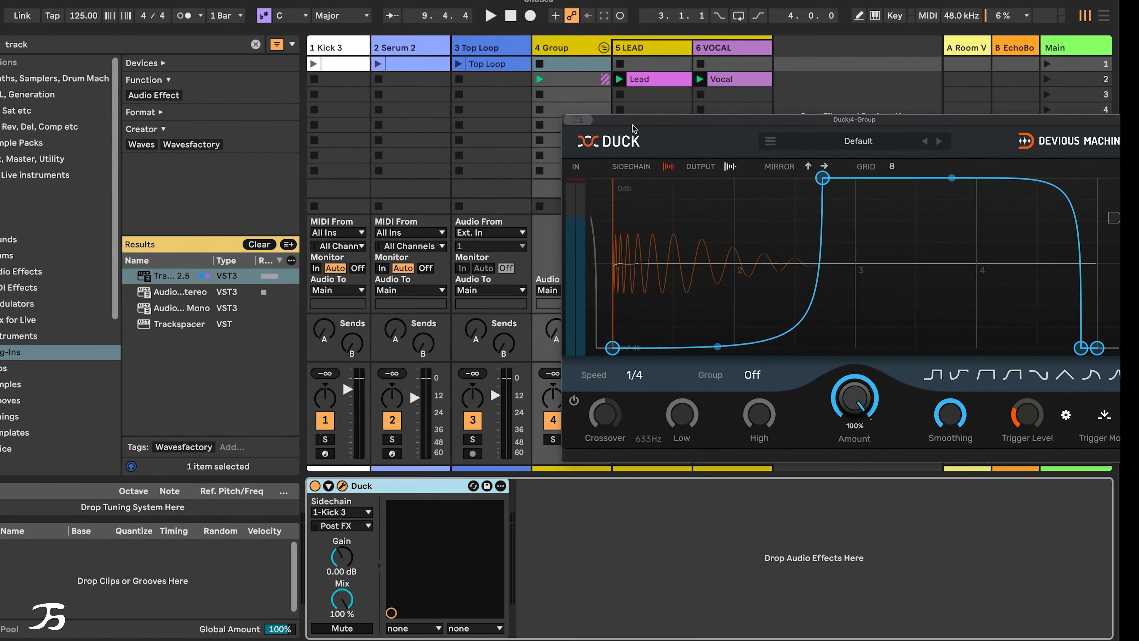
Step: Launch the Kick 3 clip and lower the group Duck's Amount from full while listening to the lead and vocal
left_click(258, 61)
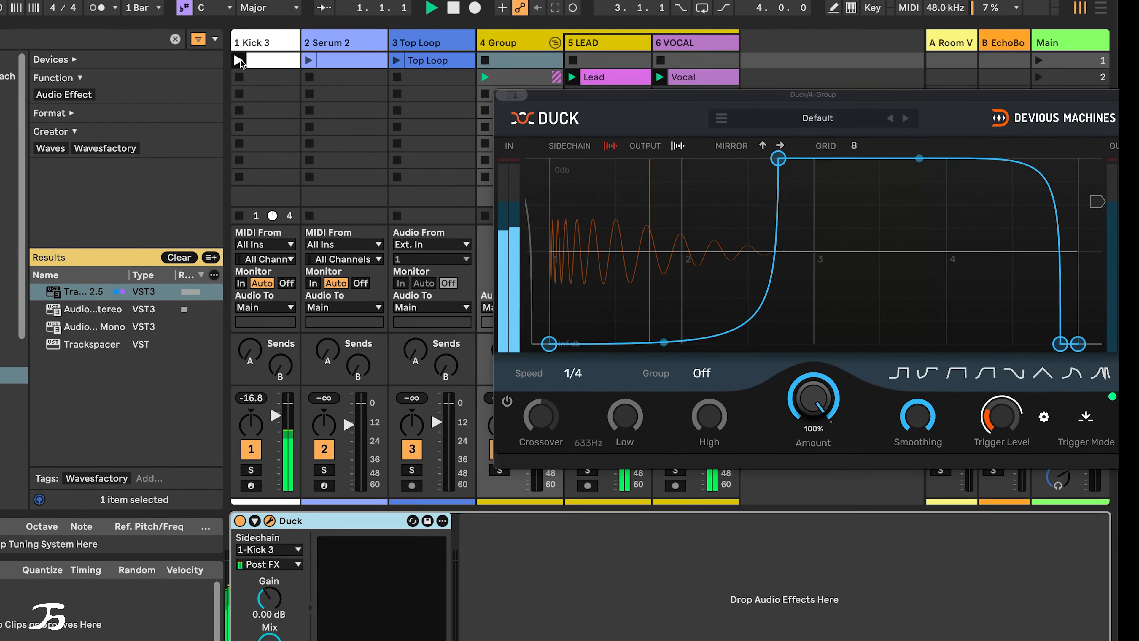
left_click_drag(805, 95, 568, 96)
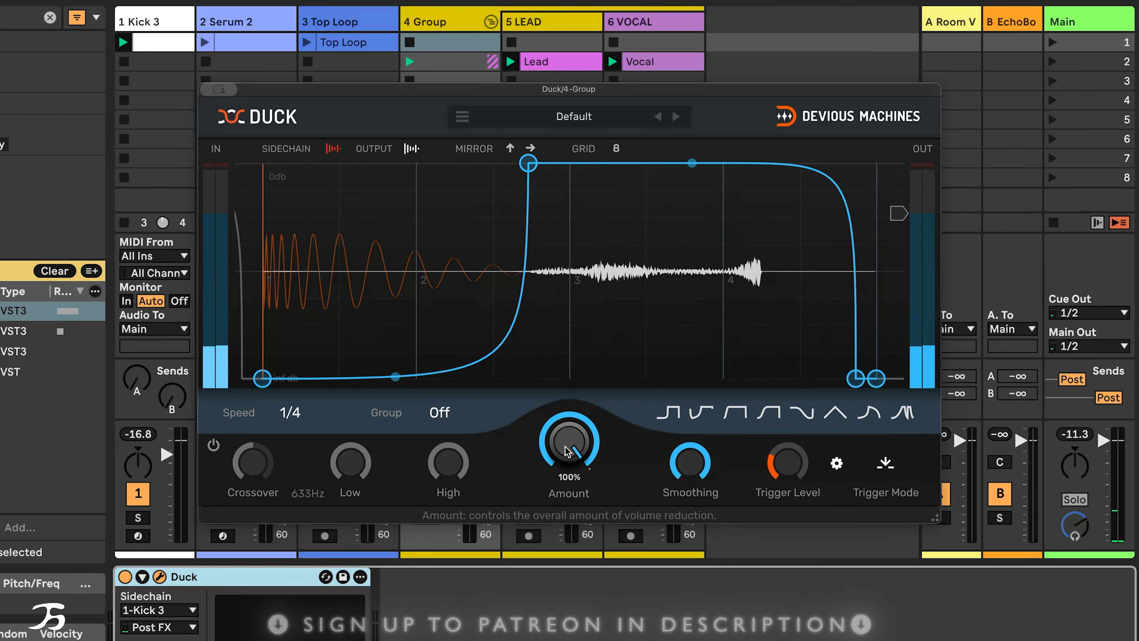
left_click_drag(569, 442, 569, 505)
key("space")
left_click_drag(623, 409, 623, 412)
left_click_drag(621, 98, 316, 107)
Step: Stop playback and open the Vocal clip's sample view with its clip settings
left_click(746, 82)
key("space")
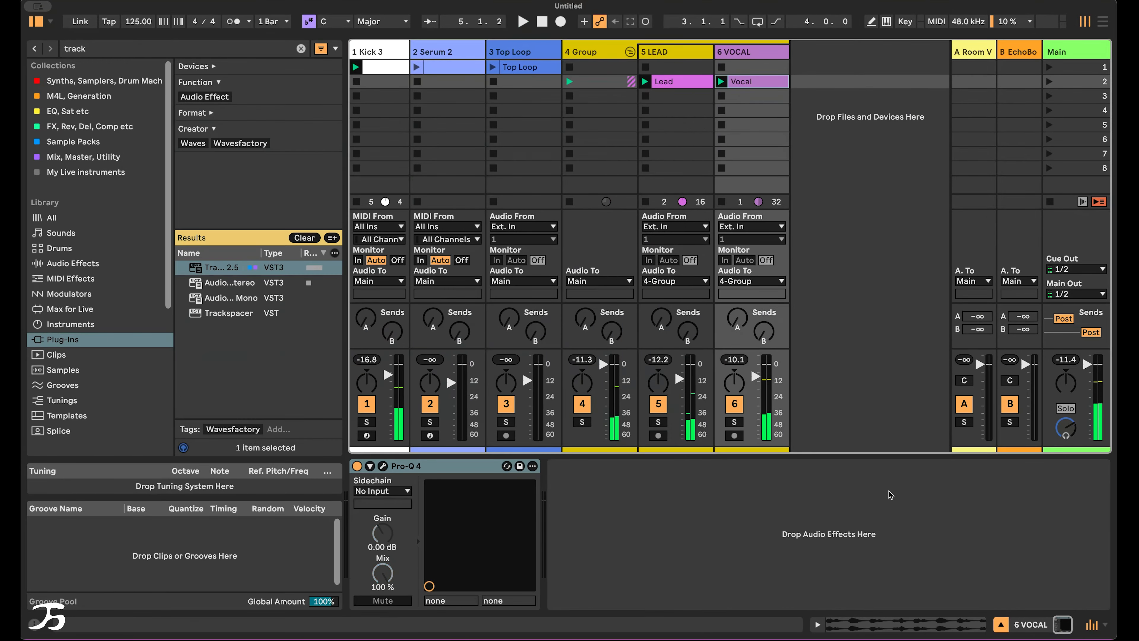
left_click(930, 621)
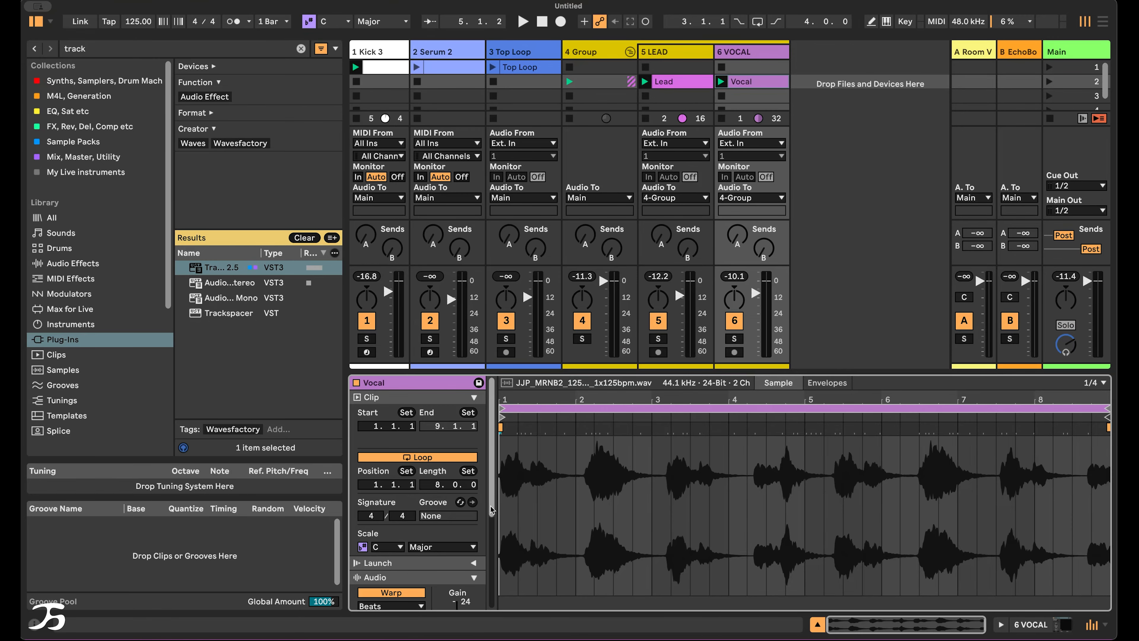
scroll(492, 510, "down", 3)
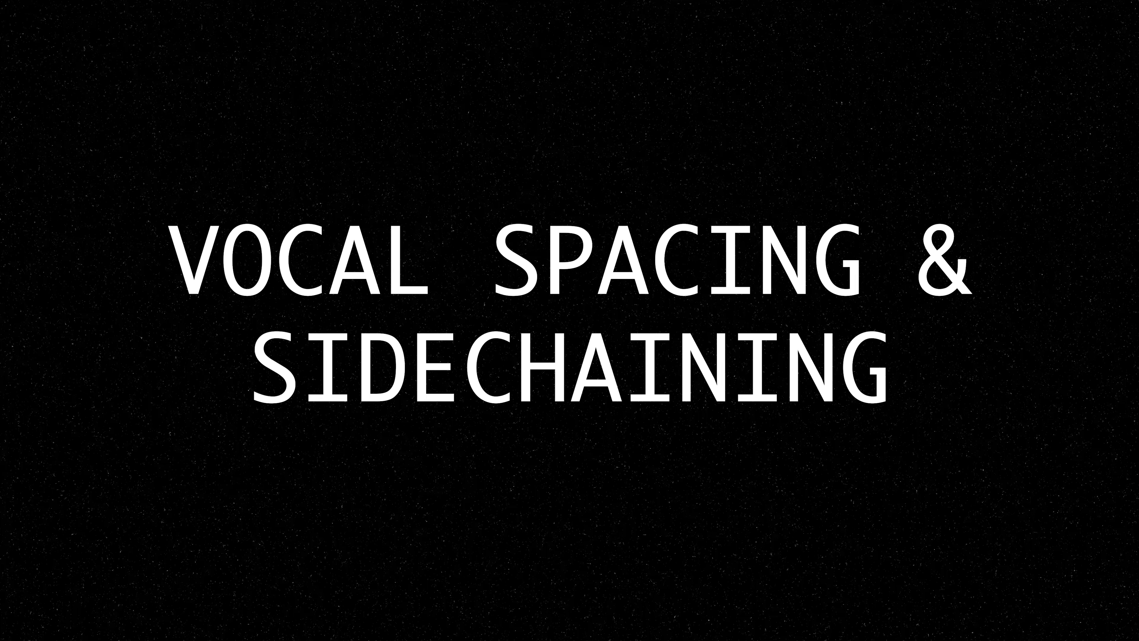